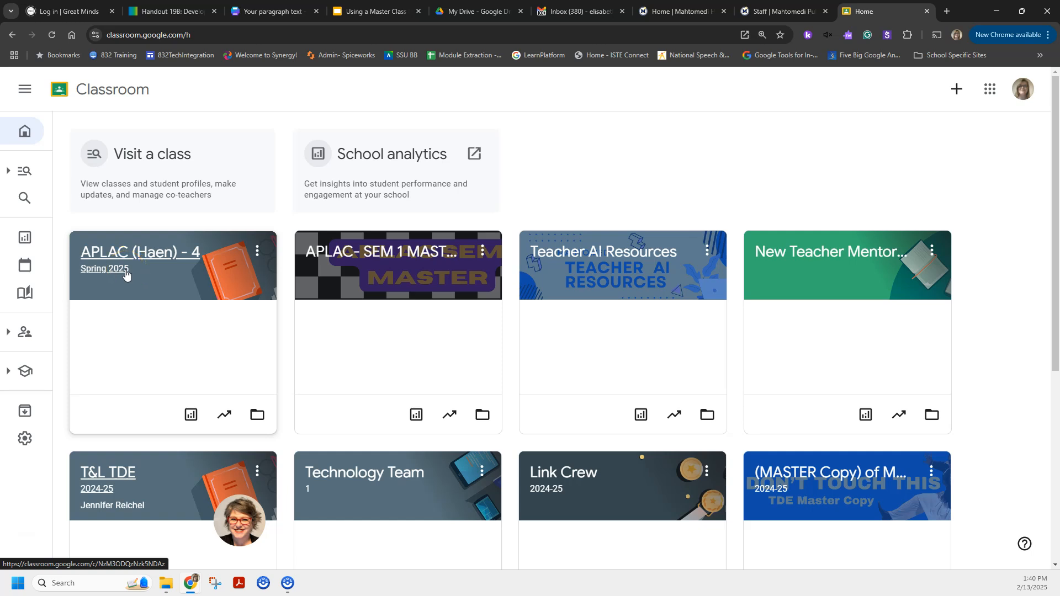
Open the classwork of the APLAC- SEM 1 MASTER class and look through its weekly topics down to Class Materials
left_click(402, 262)
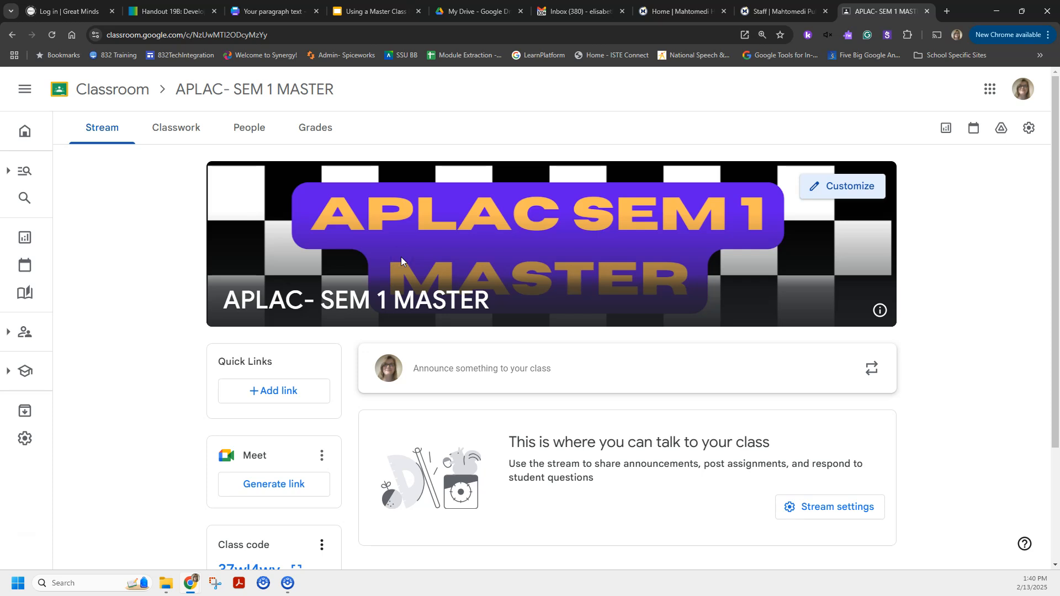
left_click(177, 133)
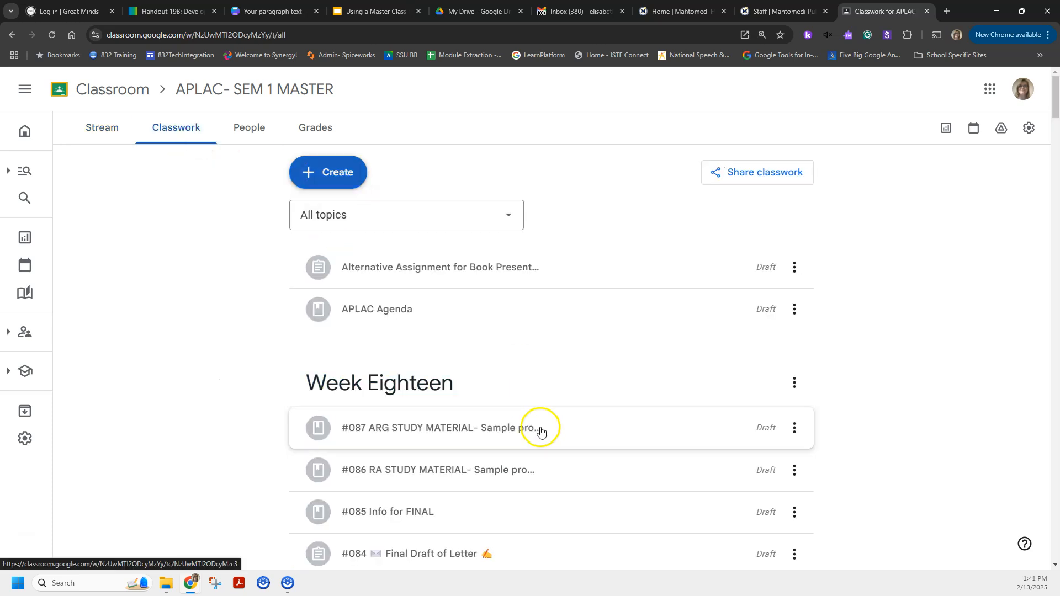
scroll(480, 386, "down", 8)
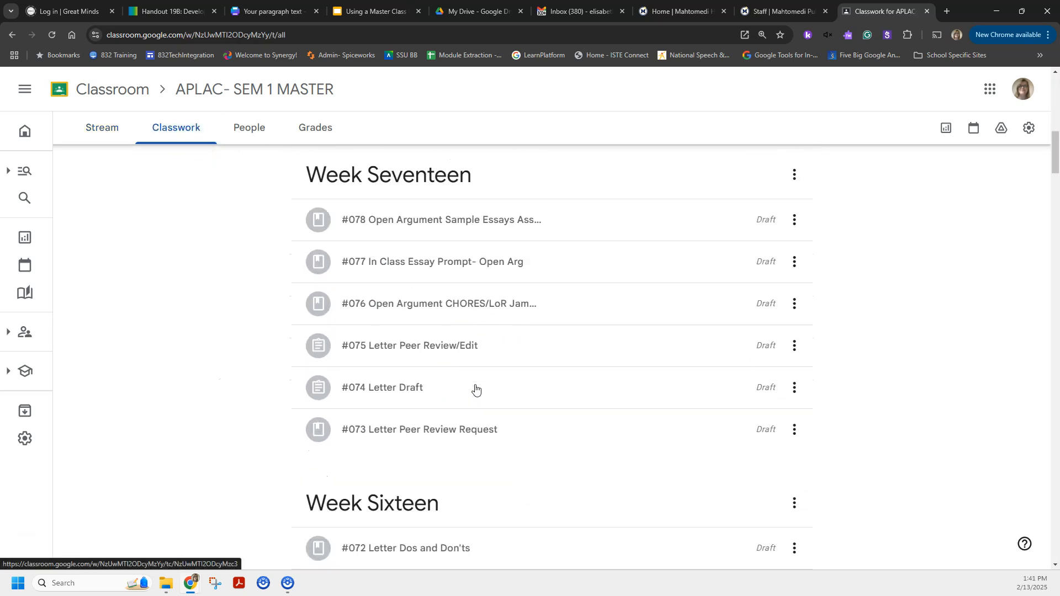
scroll(476, 390, "down", 5)
left_click_drag(1055, 180, 1054, 541)
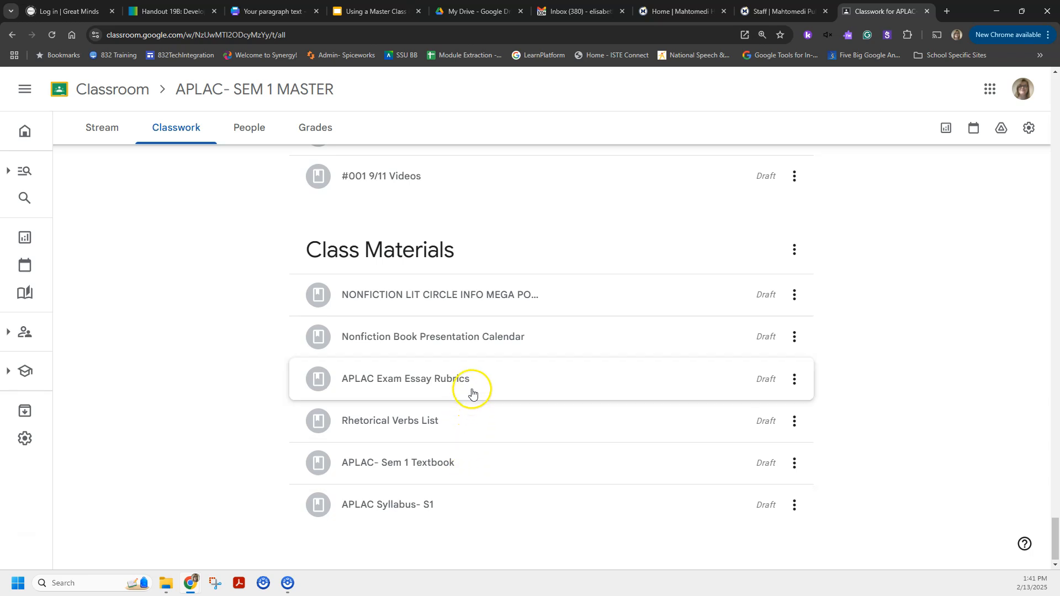
Find the #059 Sample Feedback Forms material under Week Thirteen and expand it to read its description
scroll(472, 392, "up", 4)
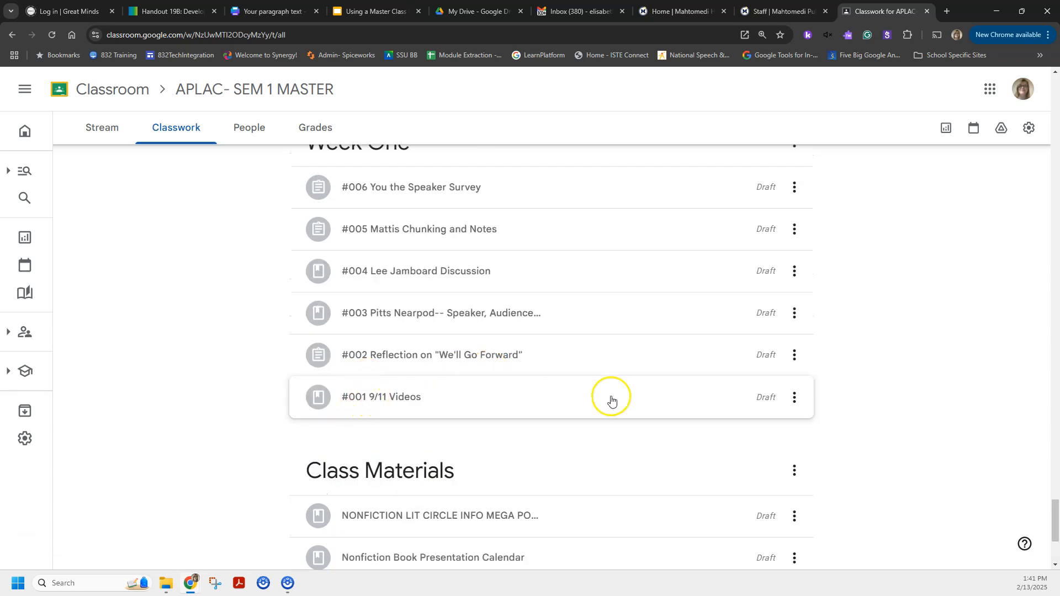
scroll(359, 405, "up", 8)
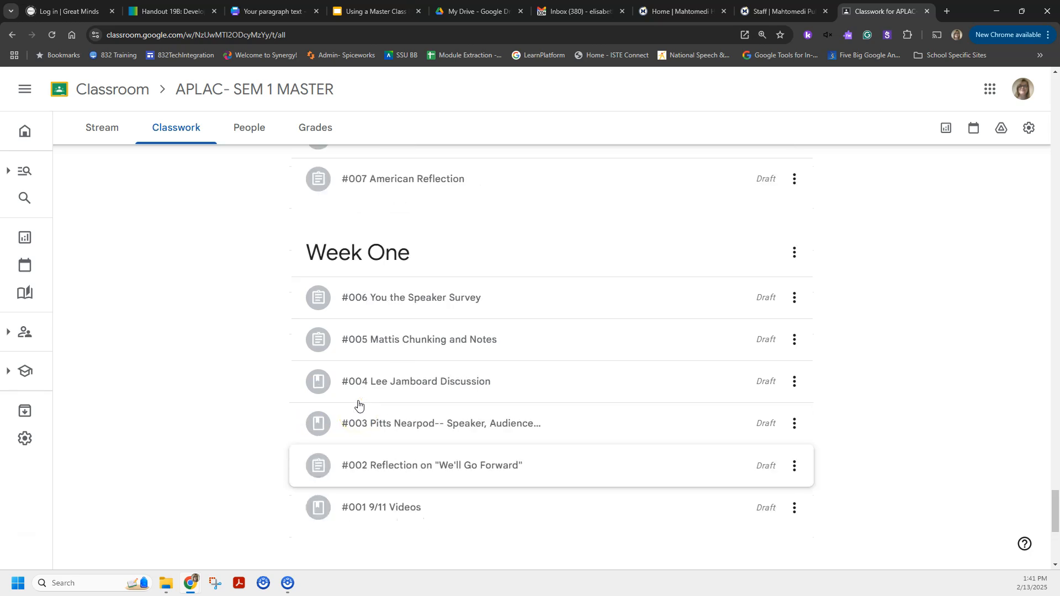
scroll(397, 362, "up", 15)
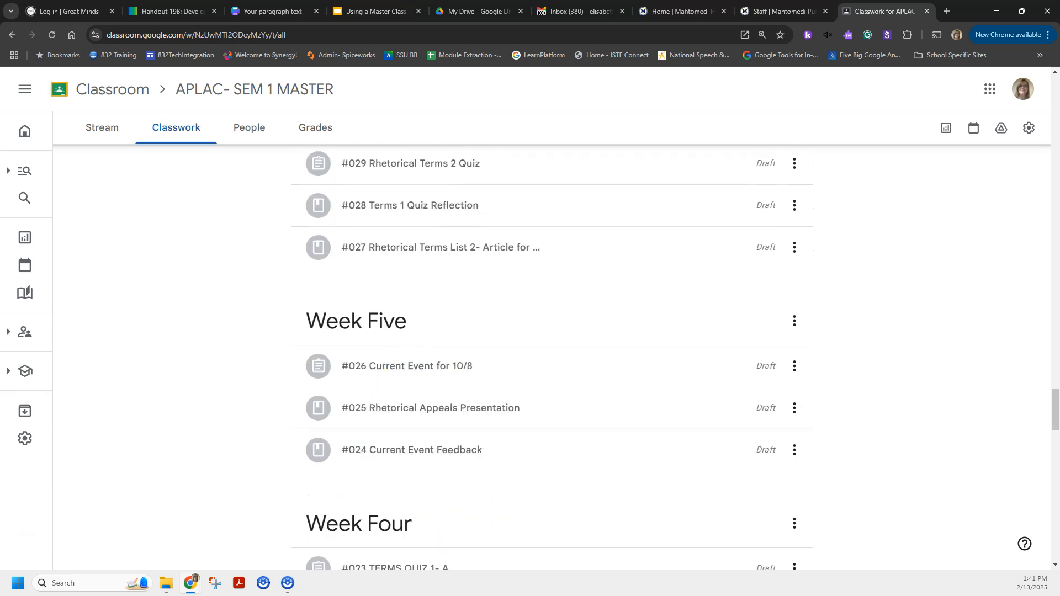
left_click_drag(1051, 402, 1025, 247)
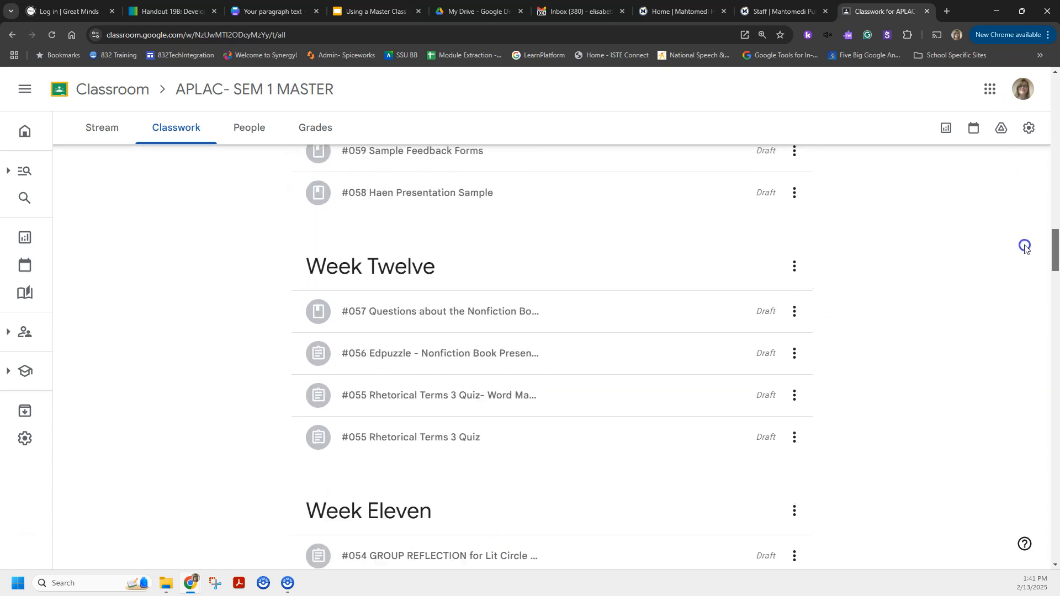
scroll(417, 320, "up", 3)
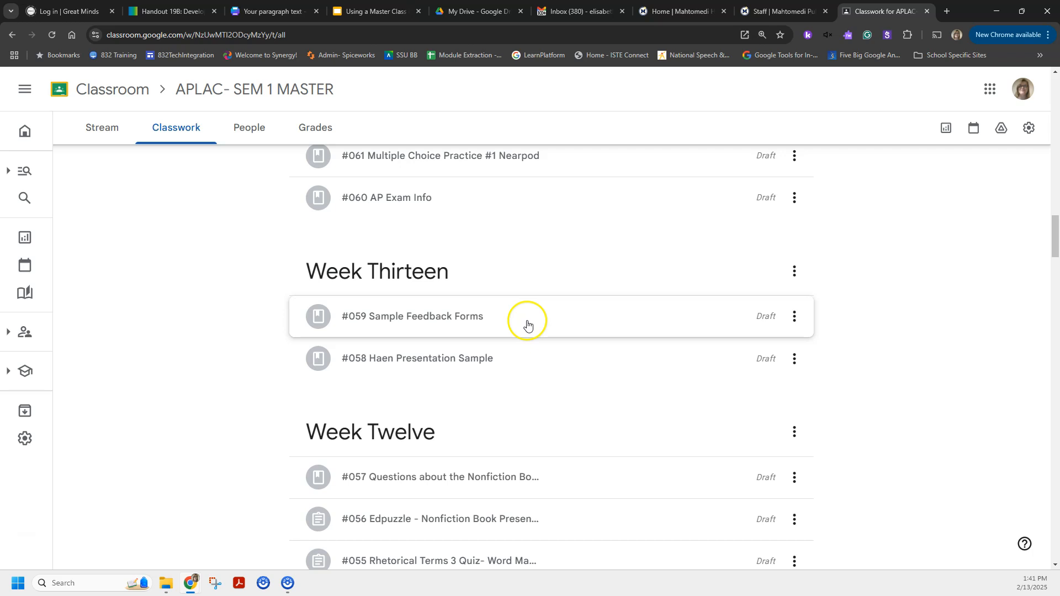
left_click(527, 326)
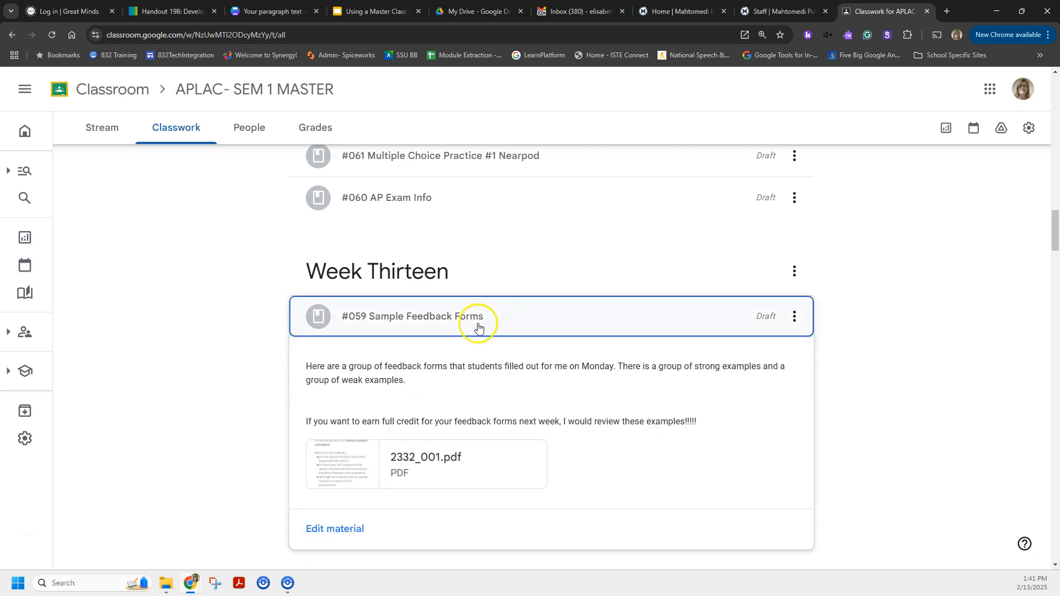
left_click_drag(319, 366, 376, 344)
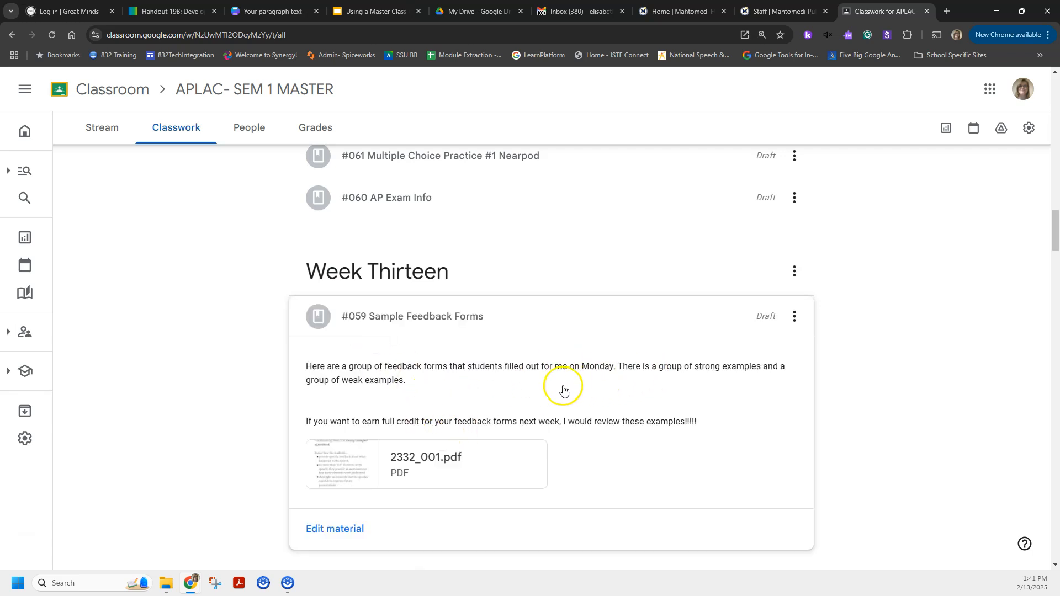
View the attached 2332_001.pdf through its strong and weak feedback examples, and close the preview
scroll(388, 452, "down", 2)
left_click(391, 362)
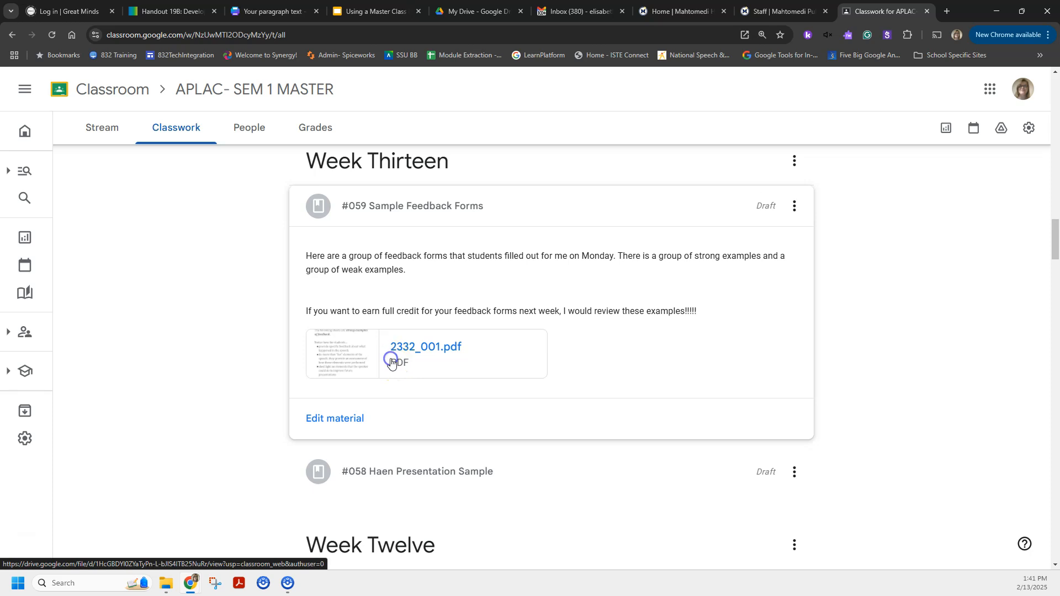
left_click(418, 346)
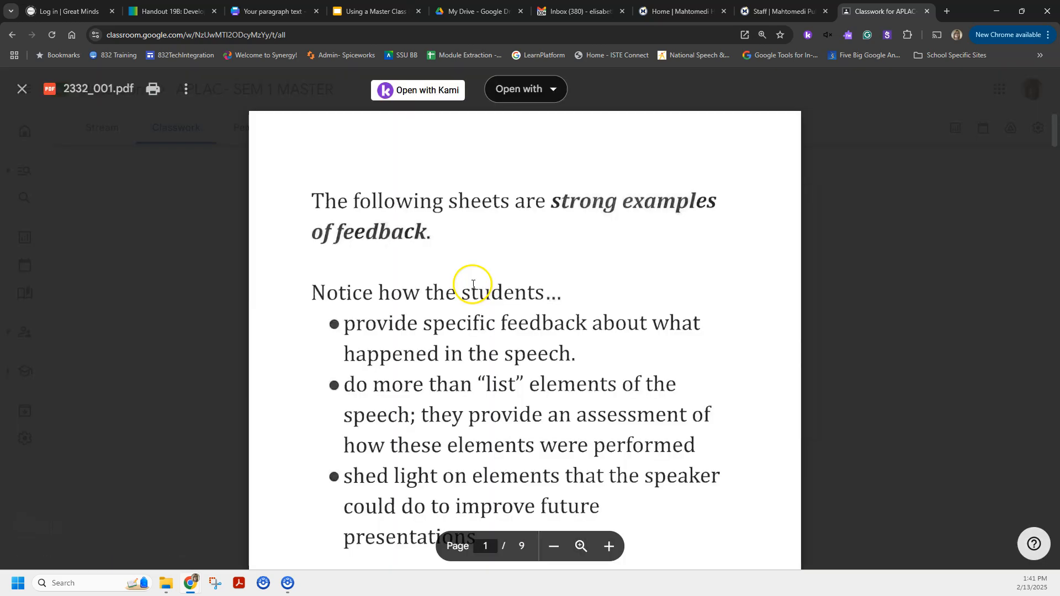
scroll(474, 284, "down", 15)
scroll(470, 300, "down", 15)
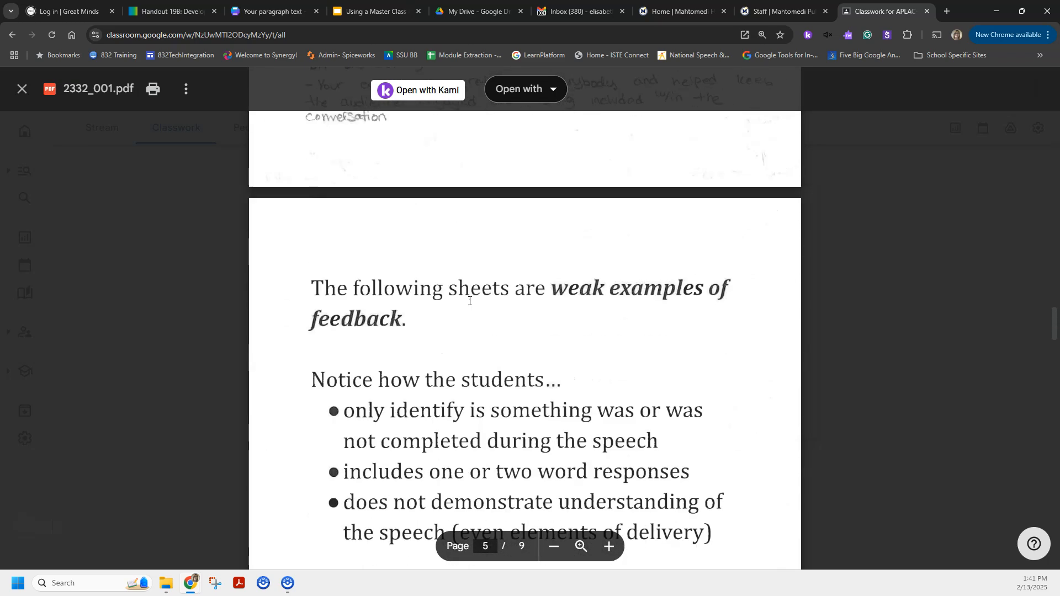
left_click(20, 90)
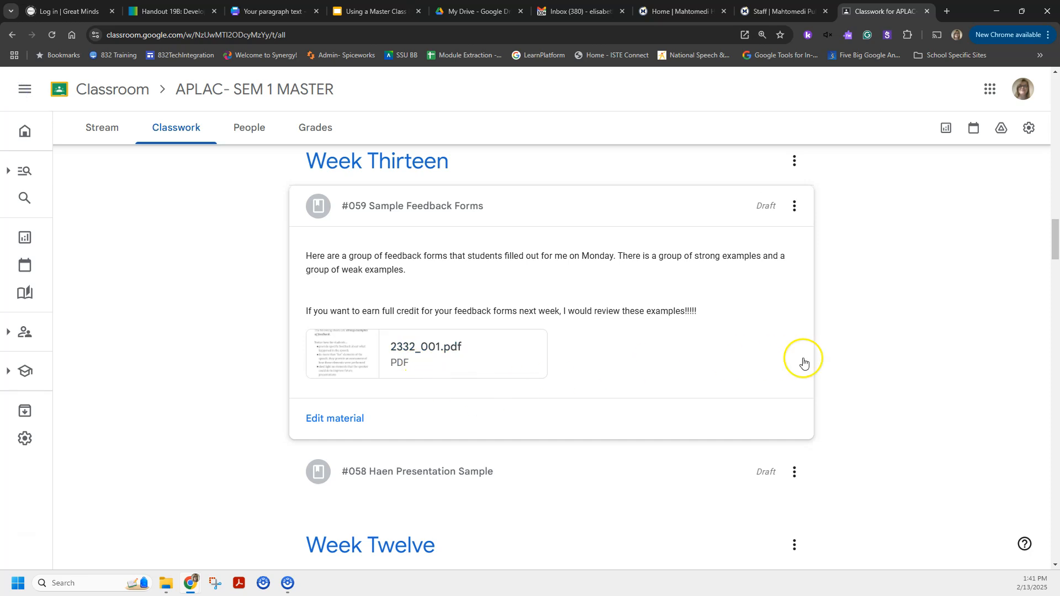
Expand each of the two #055 Rhetorical Terms 3 Quiz assignments under Week Twelve to view their attached documents
scroll(790, 466, "down", 3)
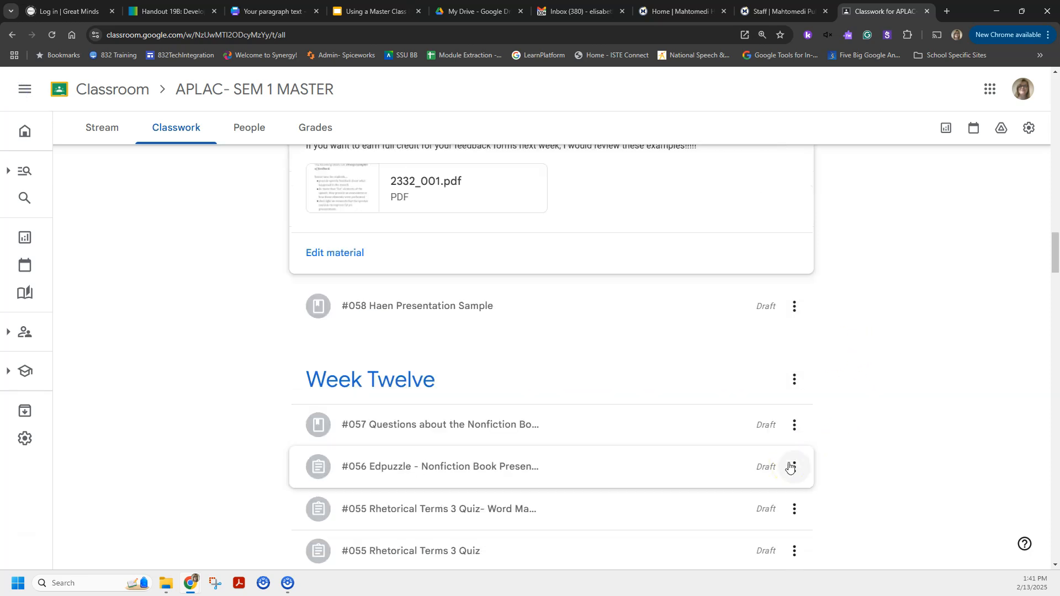
scroll(790, 466, "down", 1)
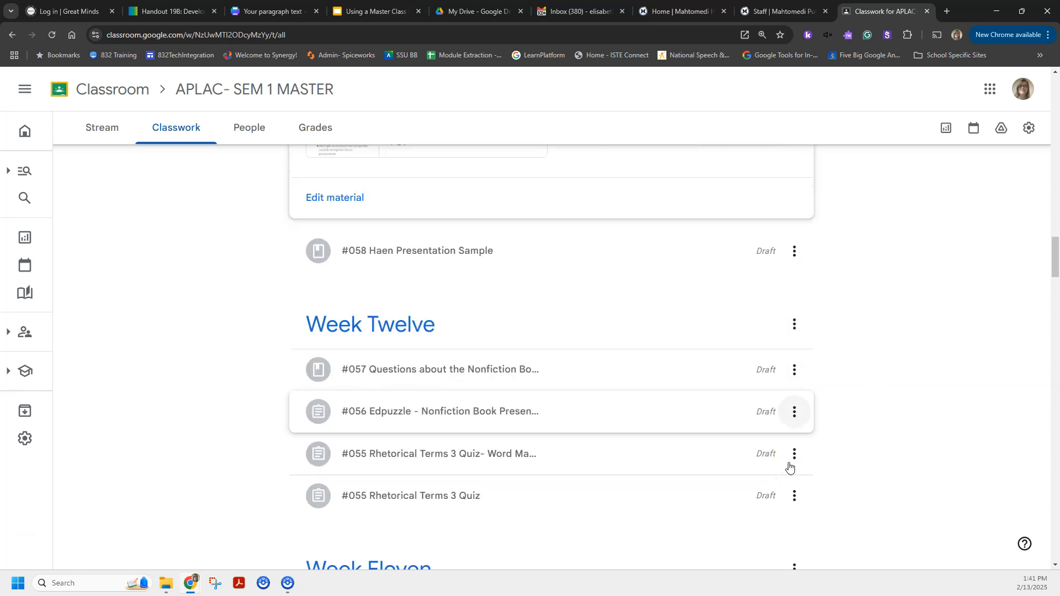
scroll(564, 462, "down", 3)
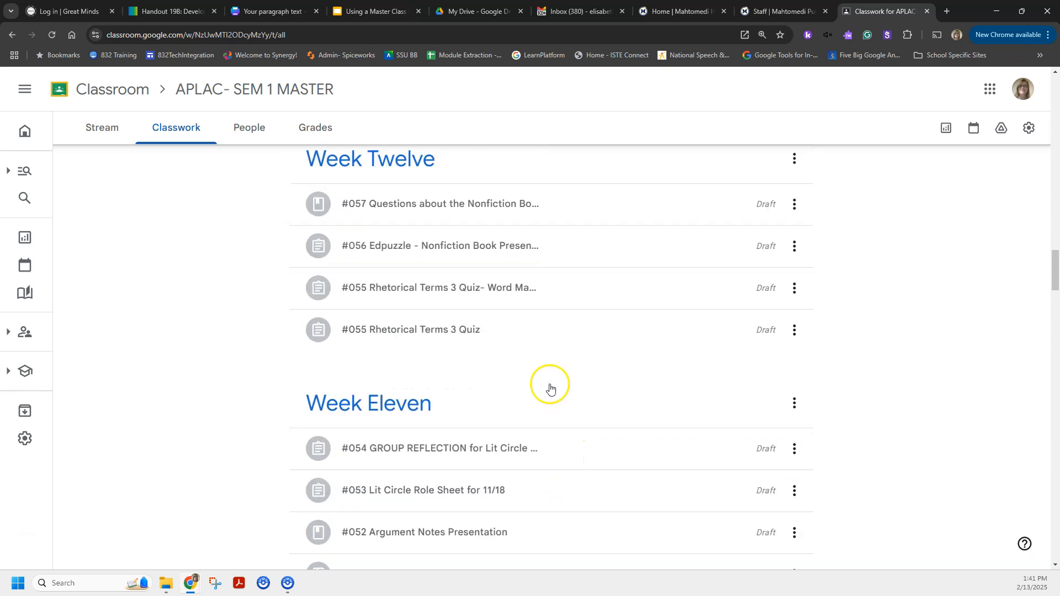
left_click(512, 295)
scroll(522, 354, "up", 3)
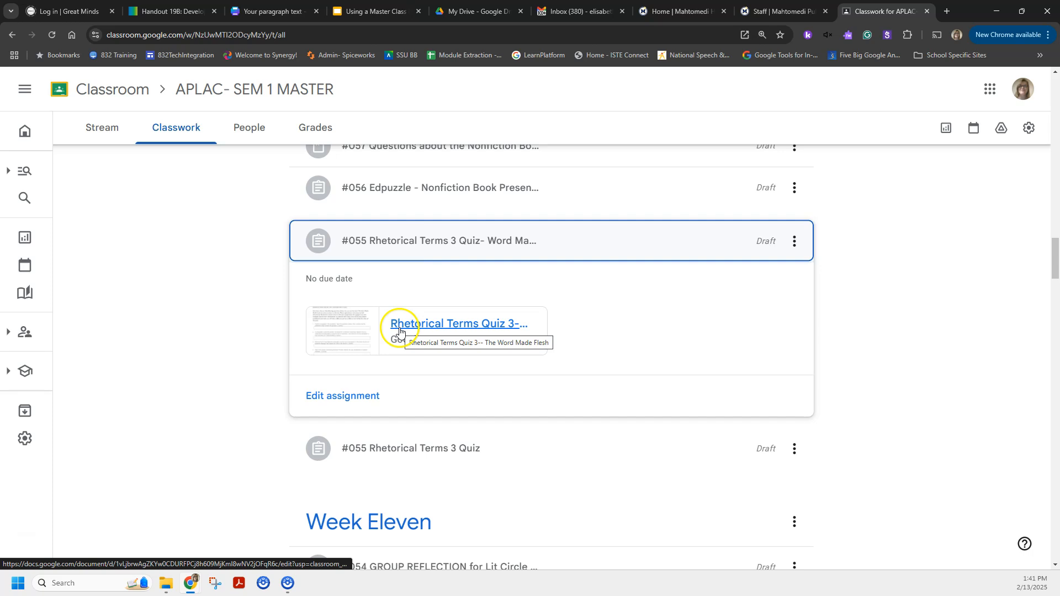
left_click(383, 454)
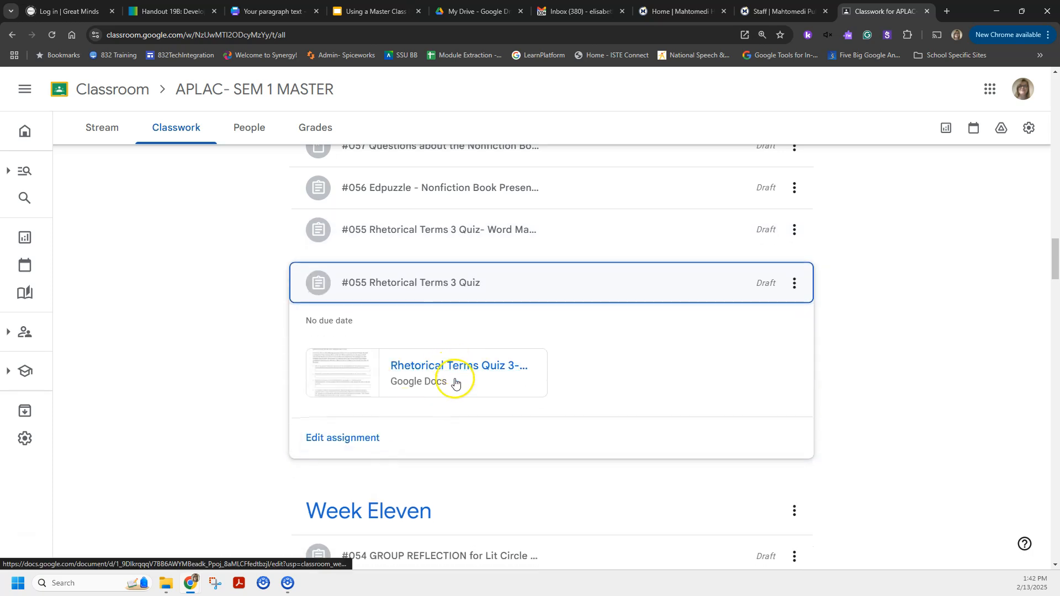
Expand the #056 Edpuzzle assignment under Week Twelve to view its attached link, and collapse it again
scroll(445, 431, "down", 4)
scroll(445, 432, "down", 3)
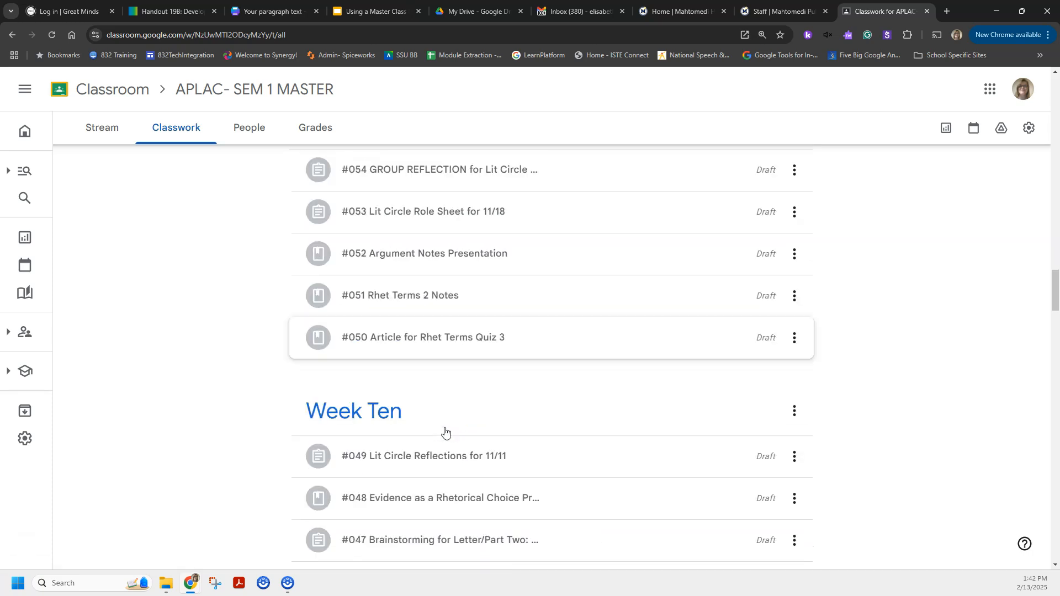
scroll(436, 386, "up", 12)
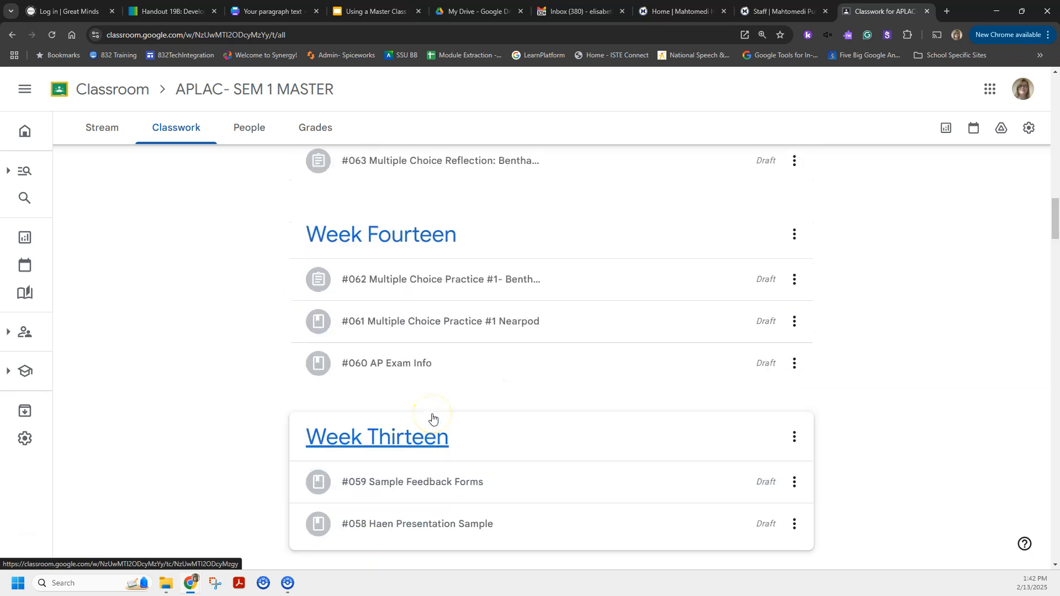
scroll(433, 418, "down", 4)
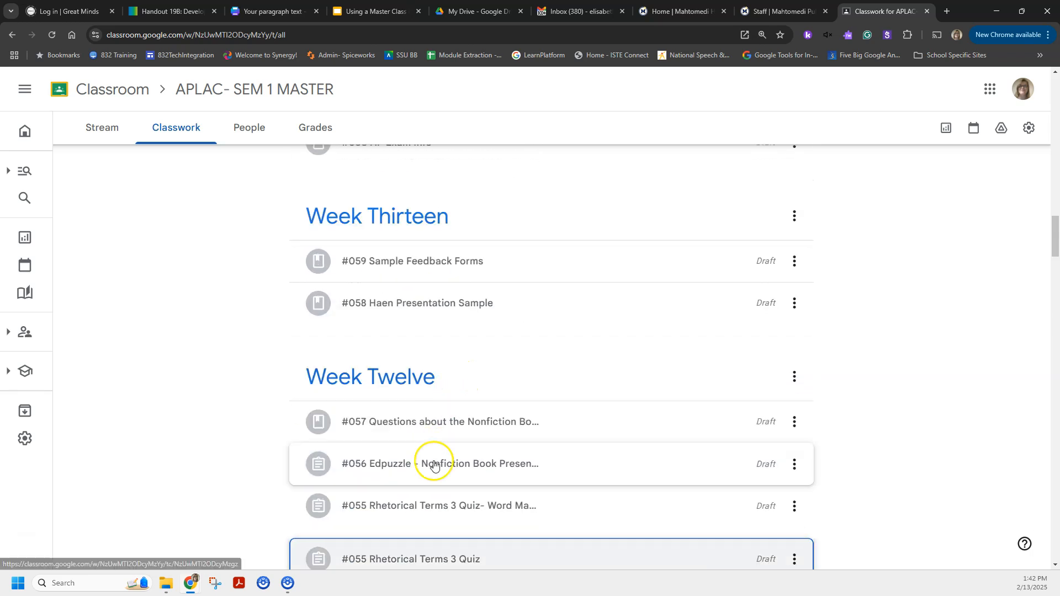
left_click(433, 463)
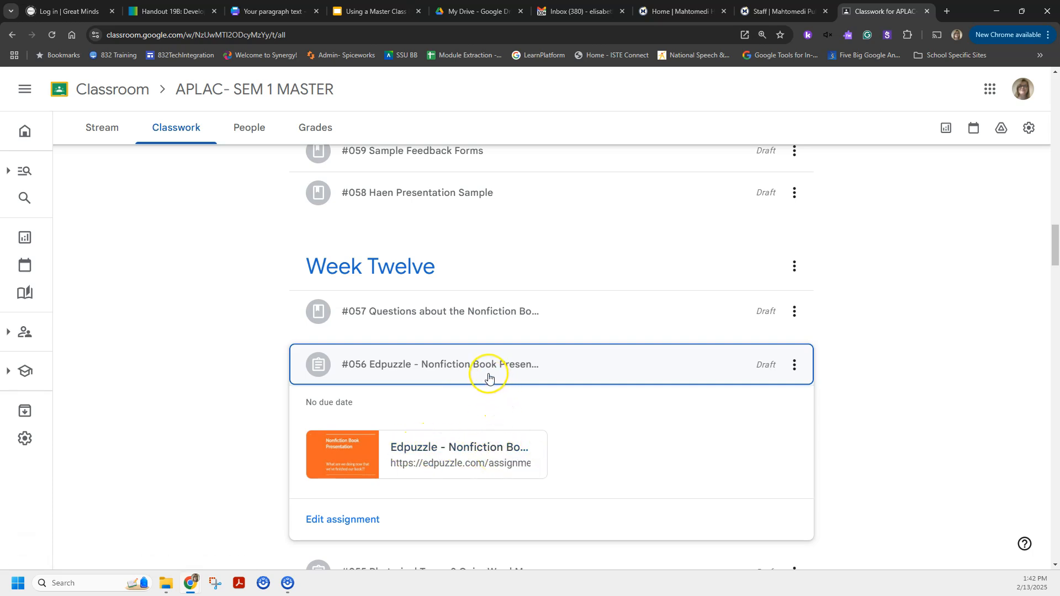
left_click(485, 369)
Expand the #069 Intro to Open Argument material under Week Sixteen to read its reminder note, and collapse it again
scroll(481, 490, "up", 7)
scroll(481, 490, "up", 1)
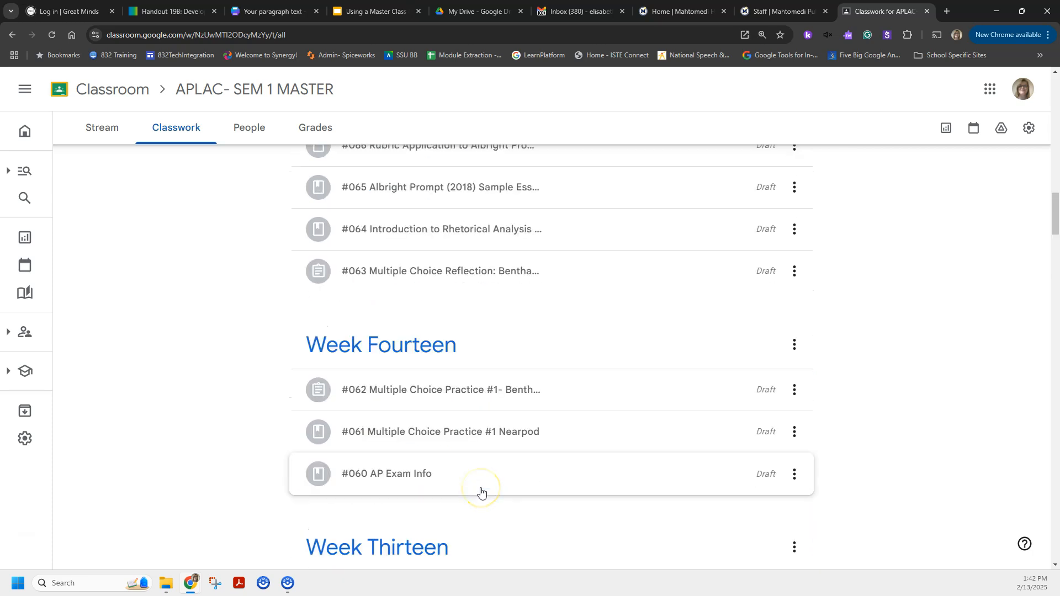
scroll(481, 490, "up", 4)
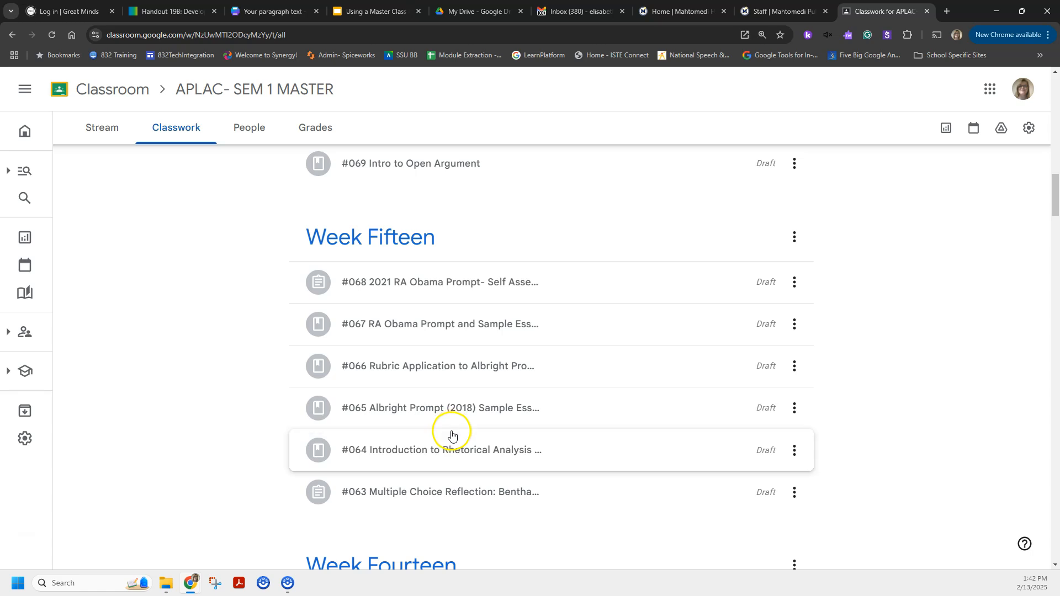
scroll(450, 436, "up", 4)
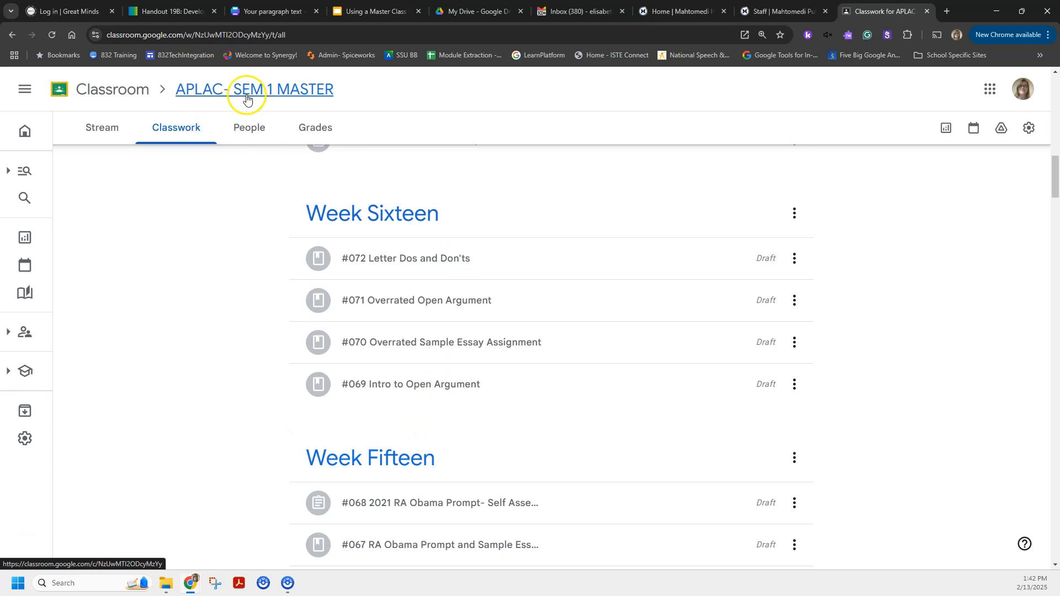
left_click(400, 385)
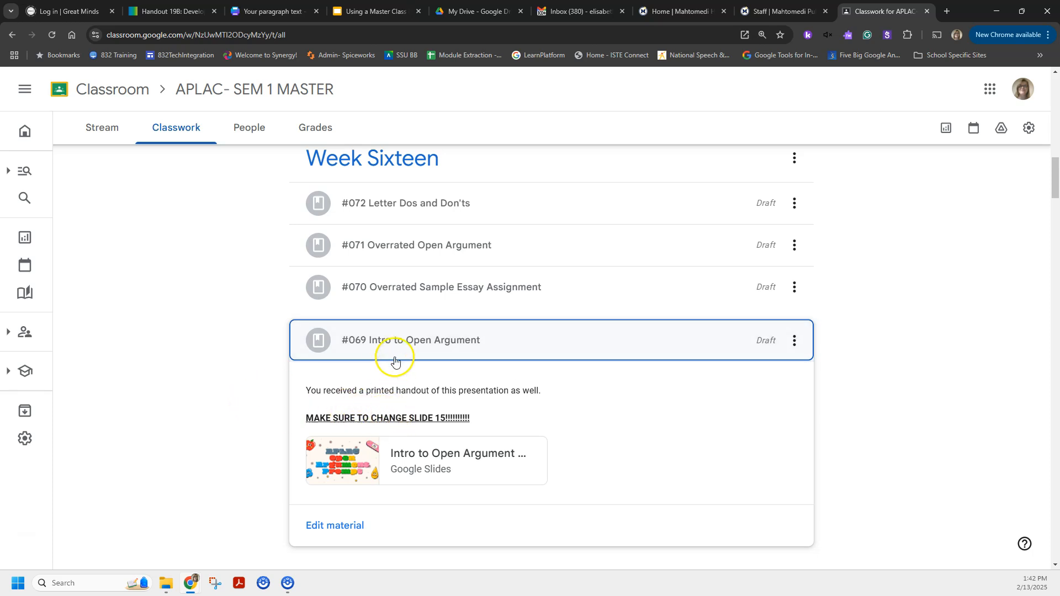
left_click(395, 354)
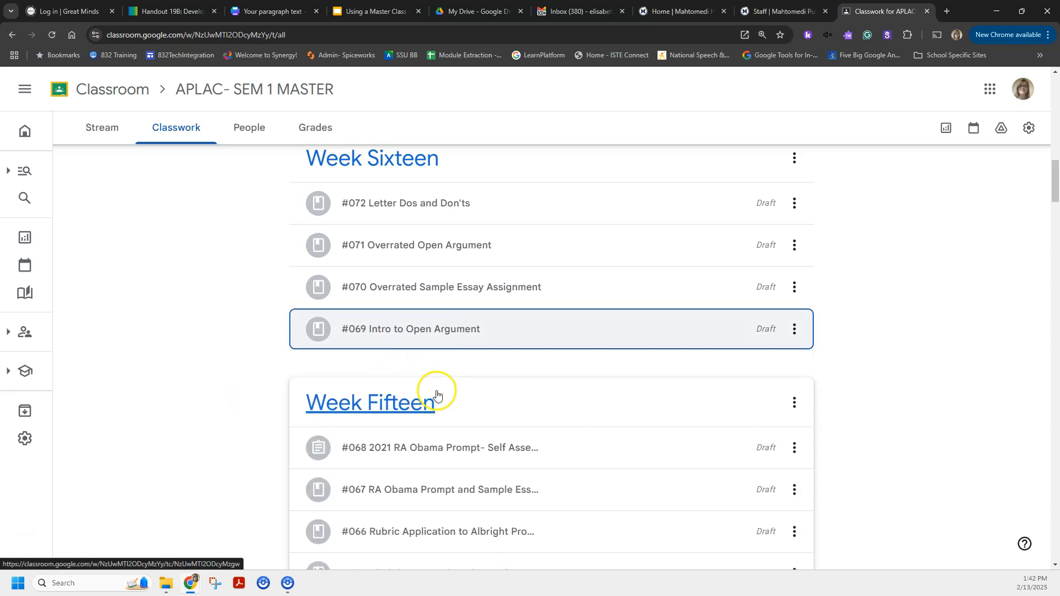
Review how the numbered draft posts are organised by weekly topic from Week Eighteen to Week Thirteen, returning to the start of the list
scroll(436, 393, "up", 10)
scroll(439, 358, "up", 9)
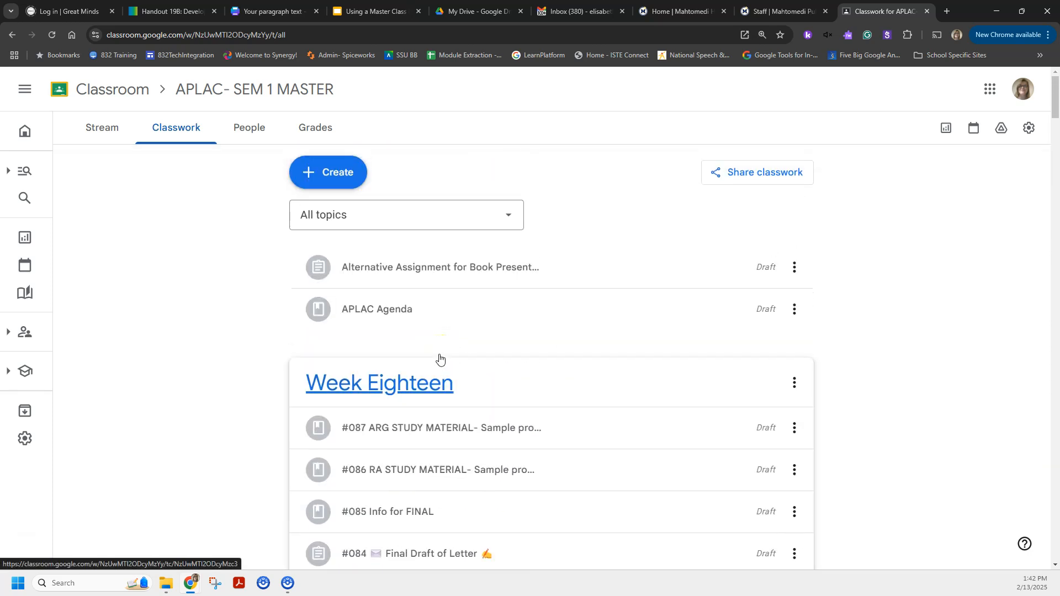
scroll(439, 358, "down", 7)
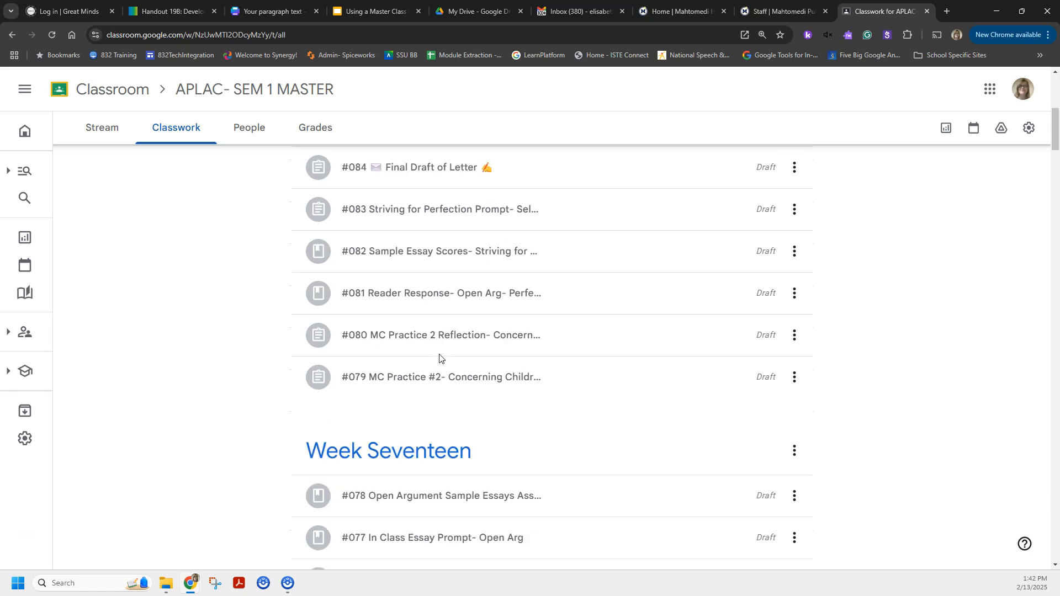
scroll(439, 356, "down", 9)
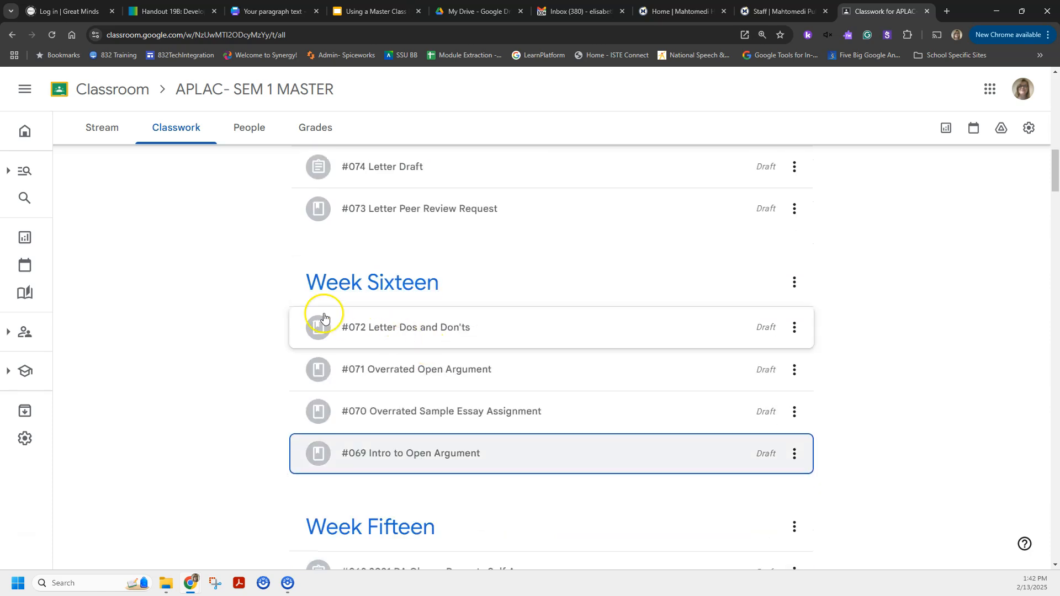
scroll(367, 403, "down", 4)
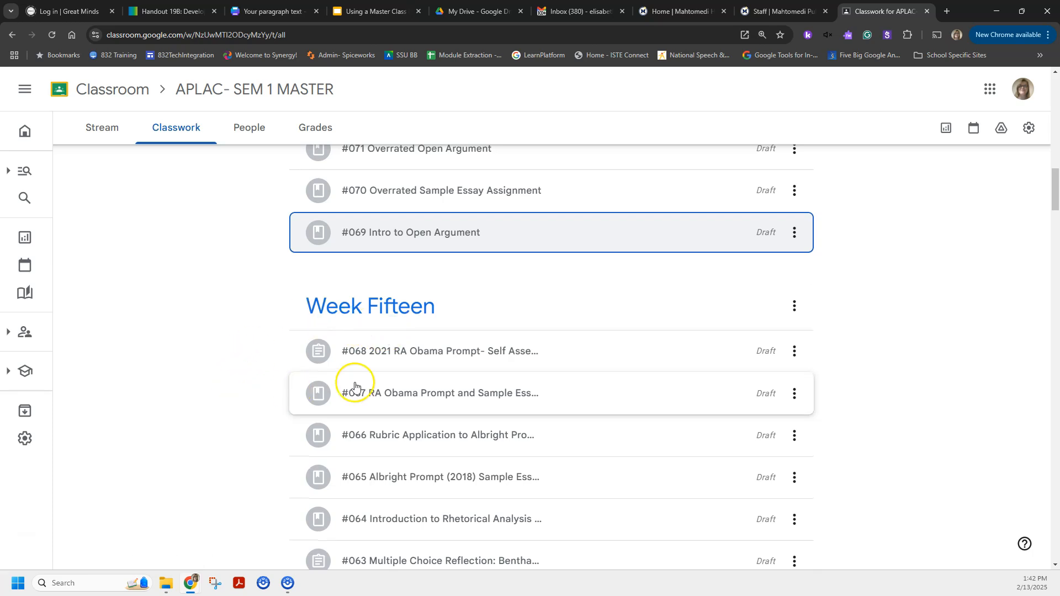
scroll(355, 386, "down", 3)
scroll(375, 395, "down", 4)
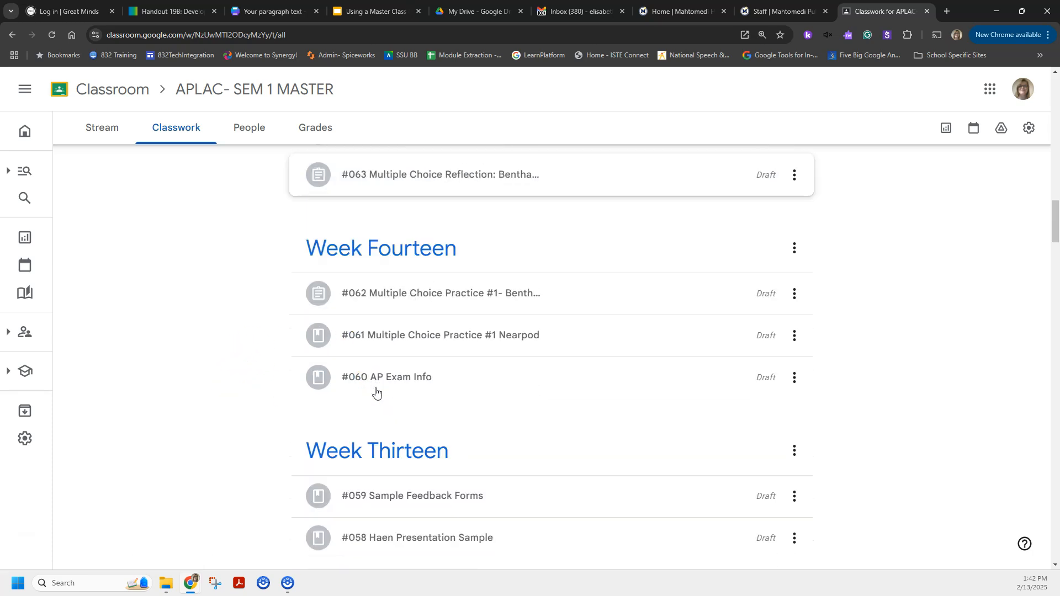
scroll(376, 394, "up", 8)
scroll(375, 393, "up", 20)
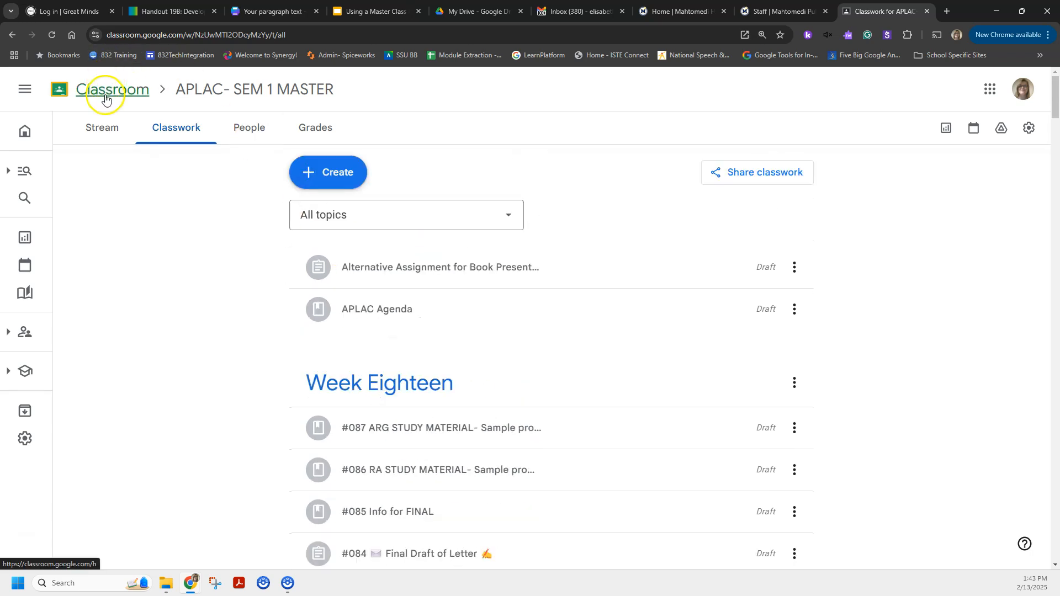
Switch from the master class to the Spring 2025 APLAC class and open its classwork page
left_click(102, 95)
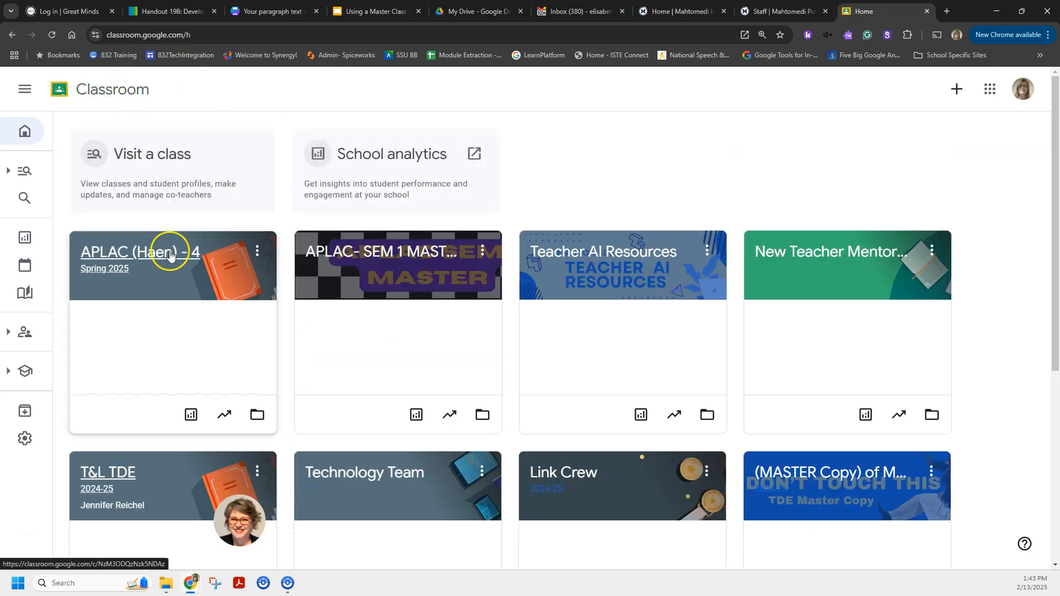
left_click(170, 255)
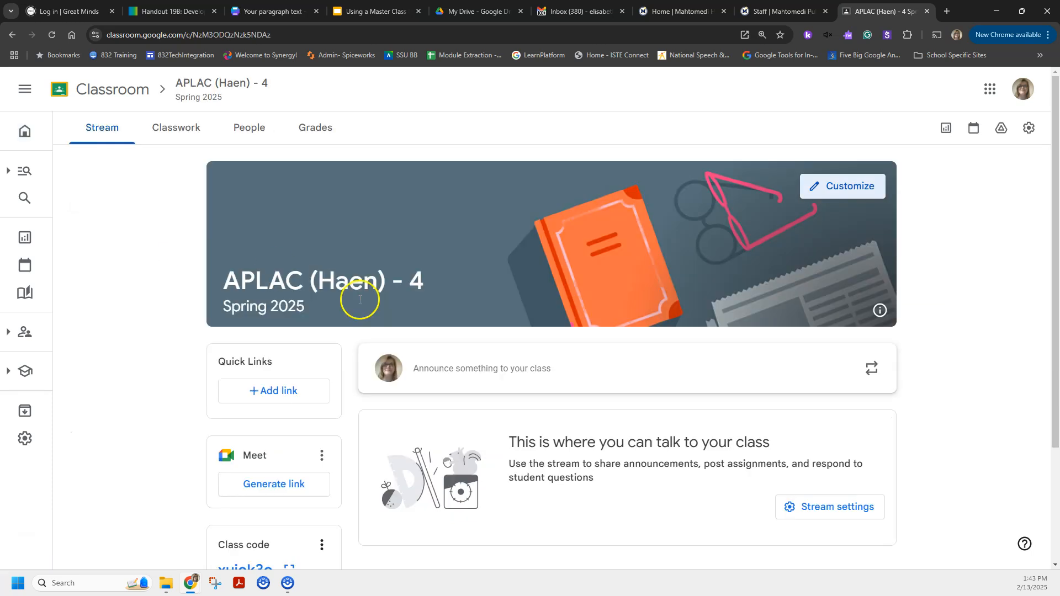
left_click(193, 131)
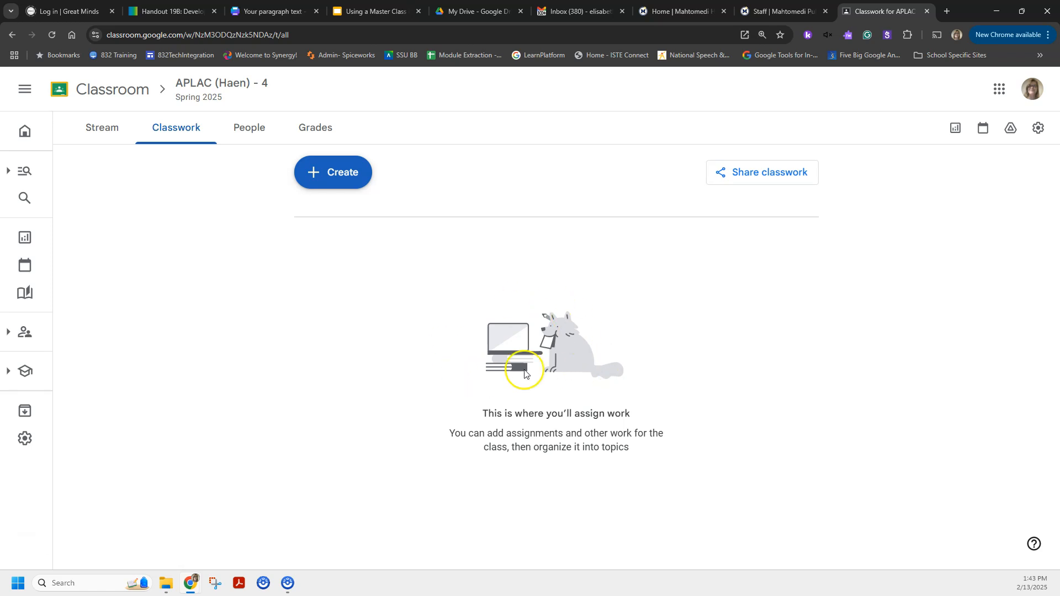
Start reusing a post in the Spring 2025 class, choosing APLAC- SEM 1 MASTER as the source class
left_click(341, 174)
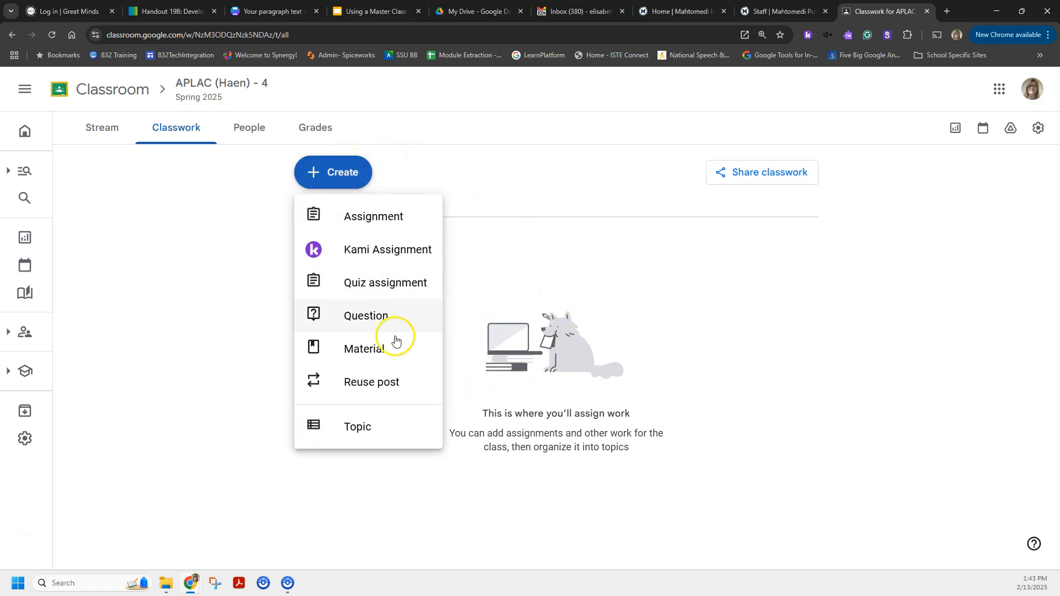
left_click(389, 385)
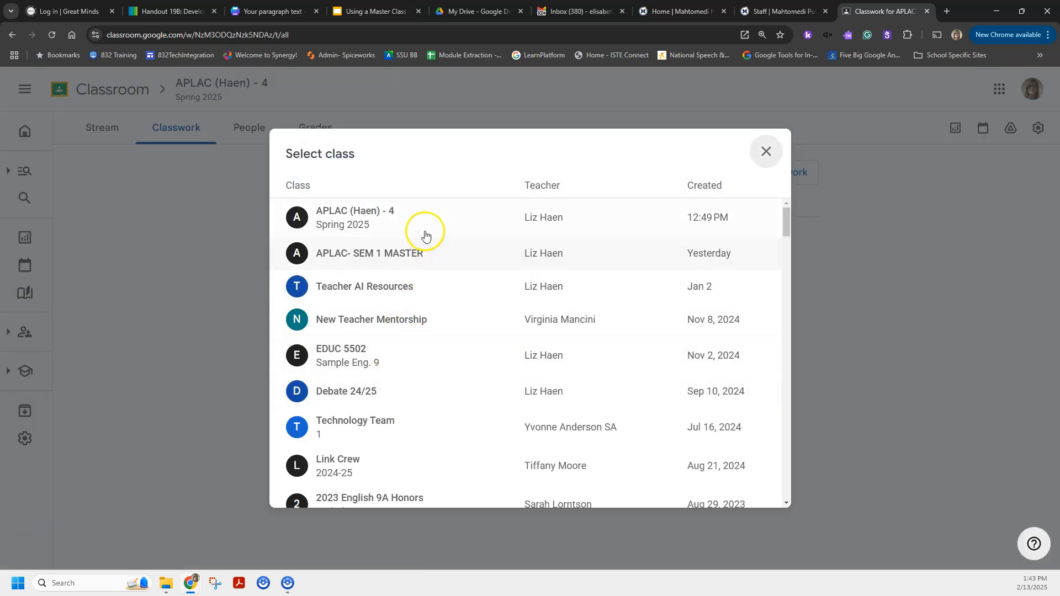
left_click(398, 257)
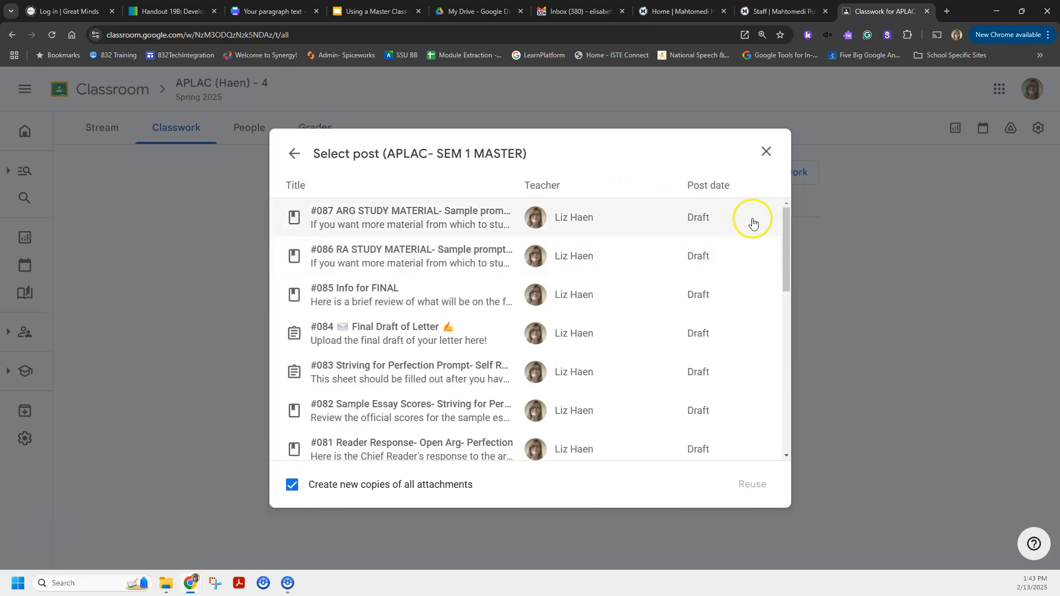
Review the numbered draft posts offered for reuse from the master class, from #087 downward, and return to the start of the list
left_click_drag(789, 216, 785, 408)
left_click_drag(788, 321, 788, 447)
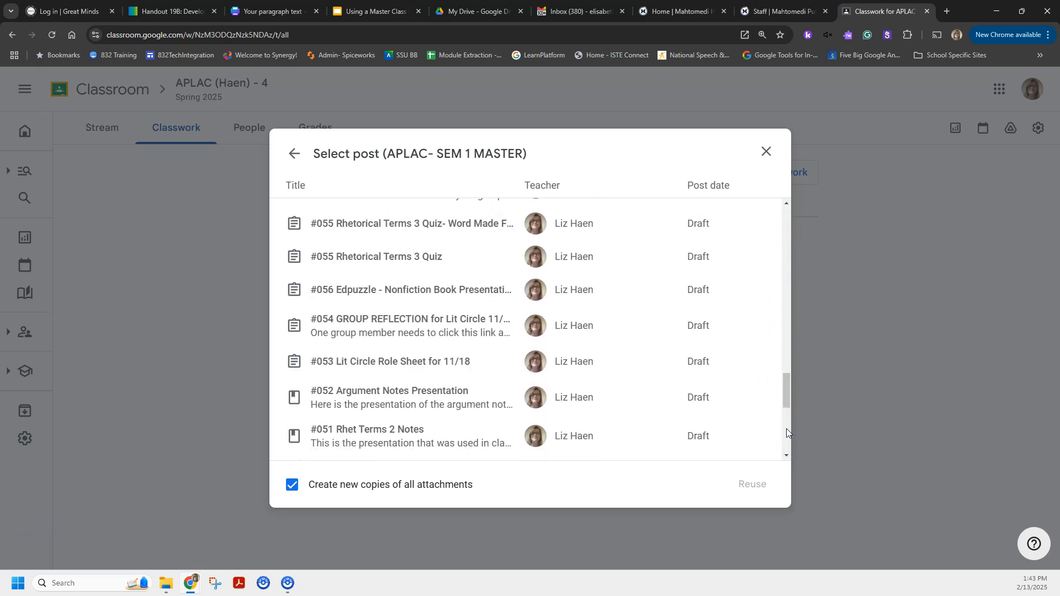
left_click_drag(788, 396, 788, 452)
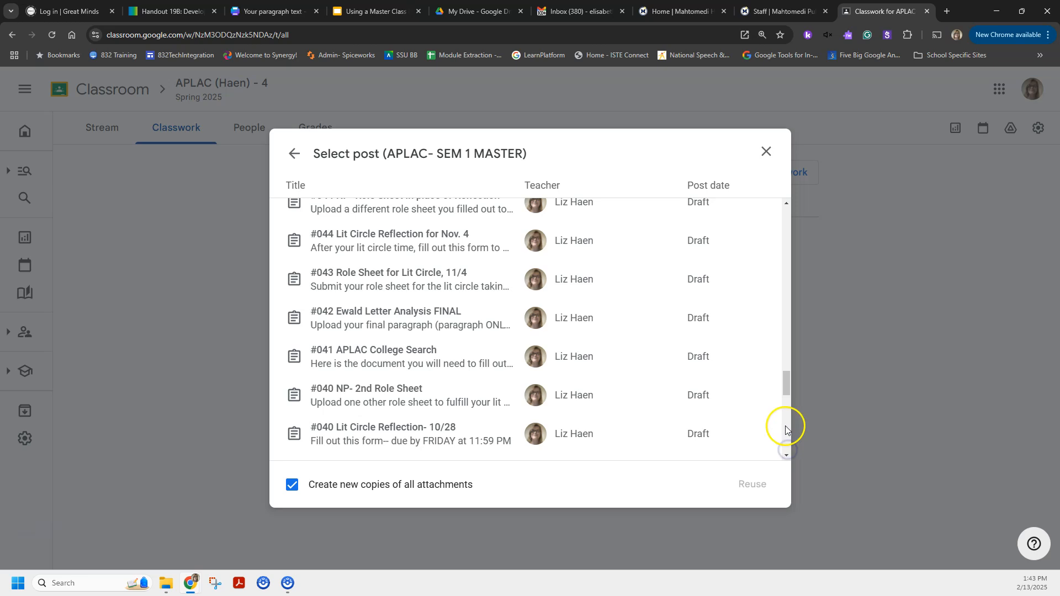
left_click_drag(790, 383, 773, 206)
left_click(338, 328)
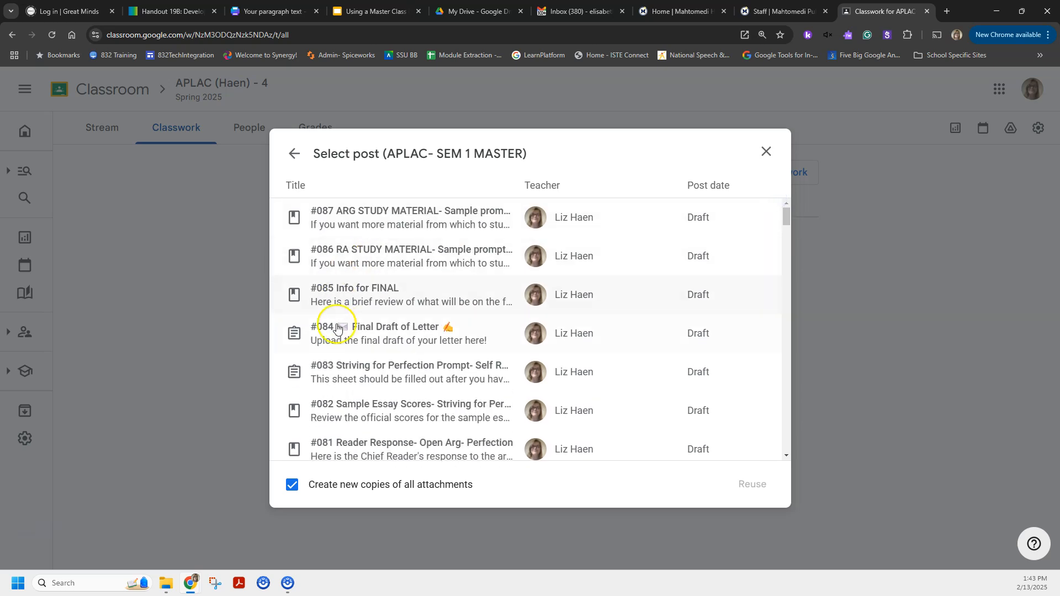
scroll(340, 397, "down", 2)
scroll(339, 397, "down", 1)
scroll(338, 397, "up", 3)
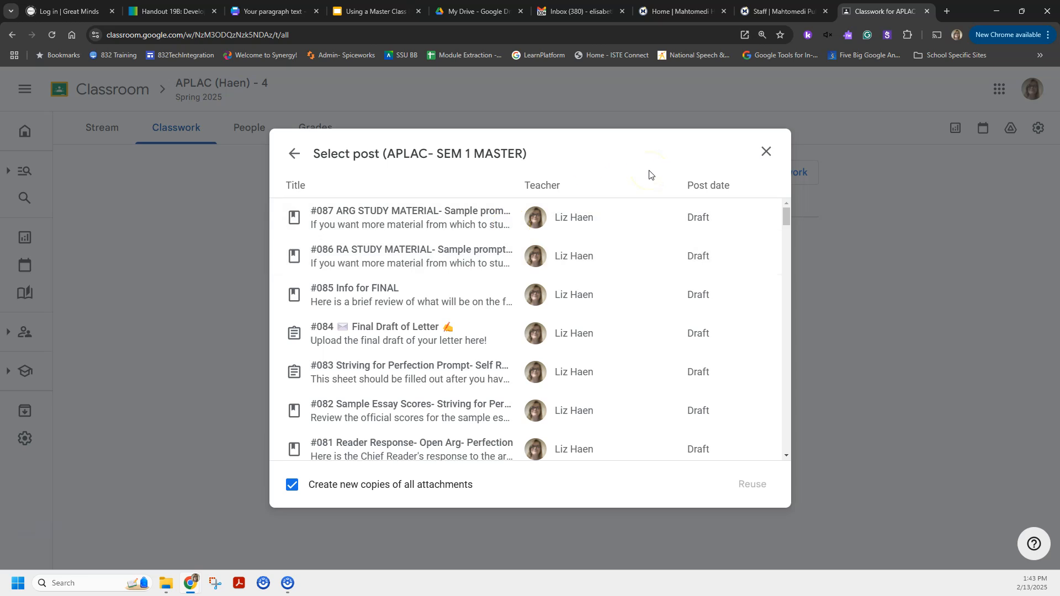
Find "speech" in the master class's post list and look over the posts around the first match
key("ctrl+f")
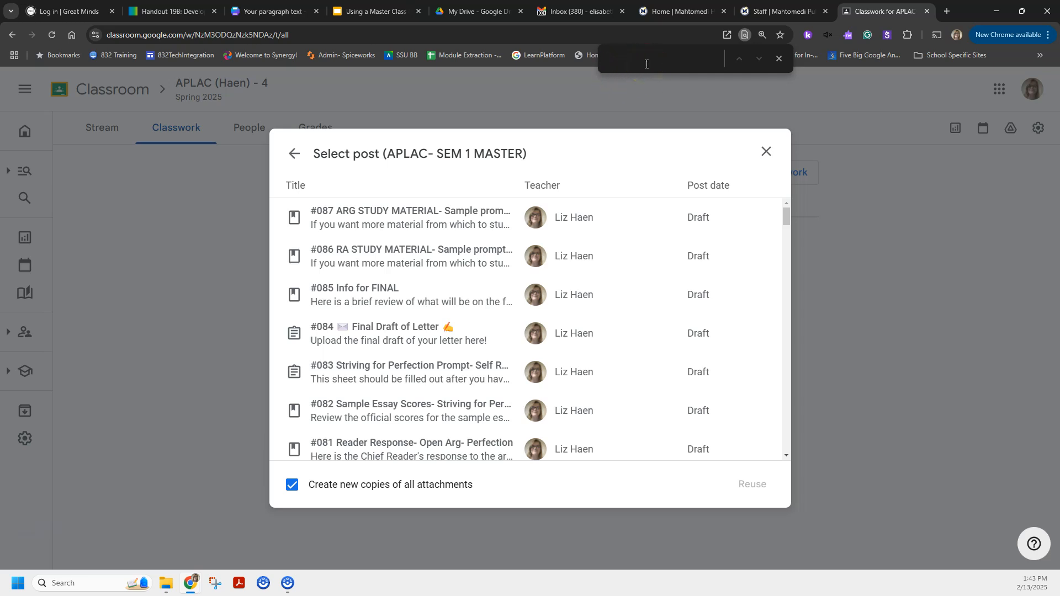
type("ech")
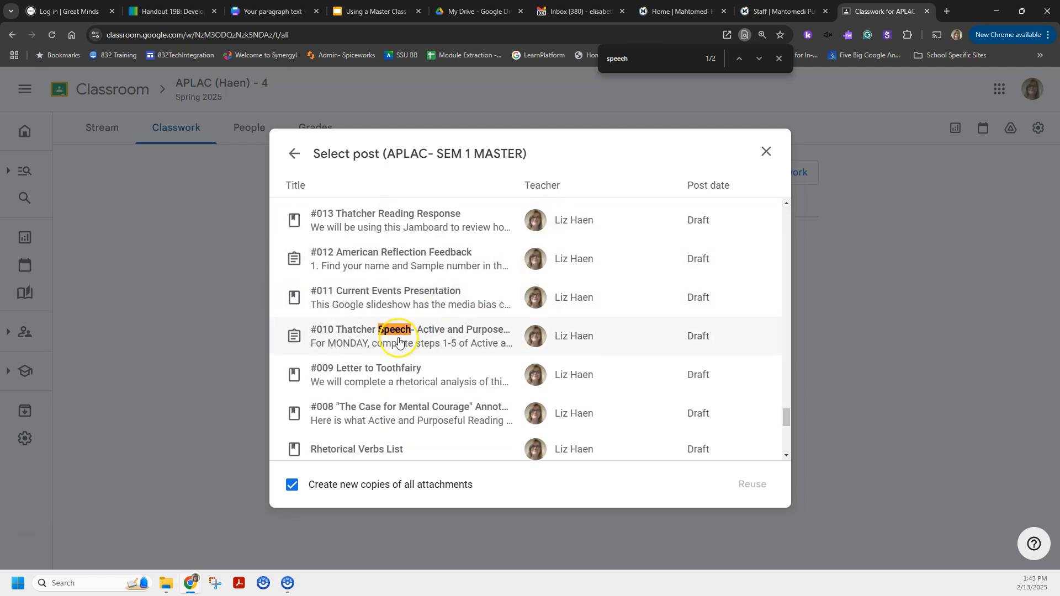
scroll(399, 342, "down", 5)
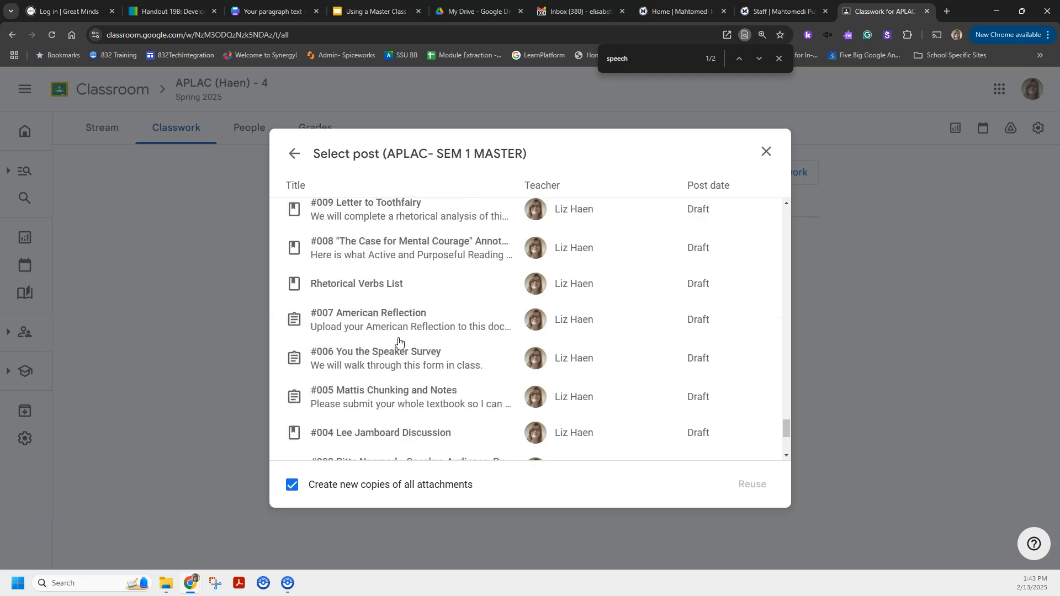
scroll(399, 342, "up", 15)
scroll(398, 342, "up", 20)
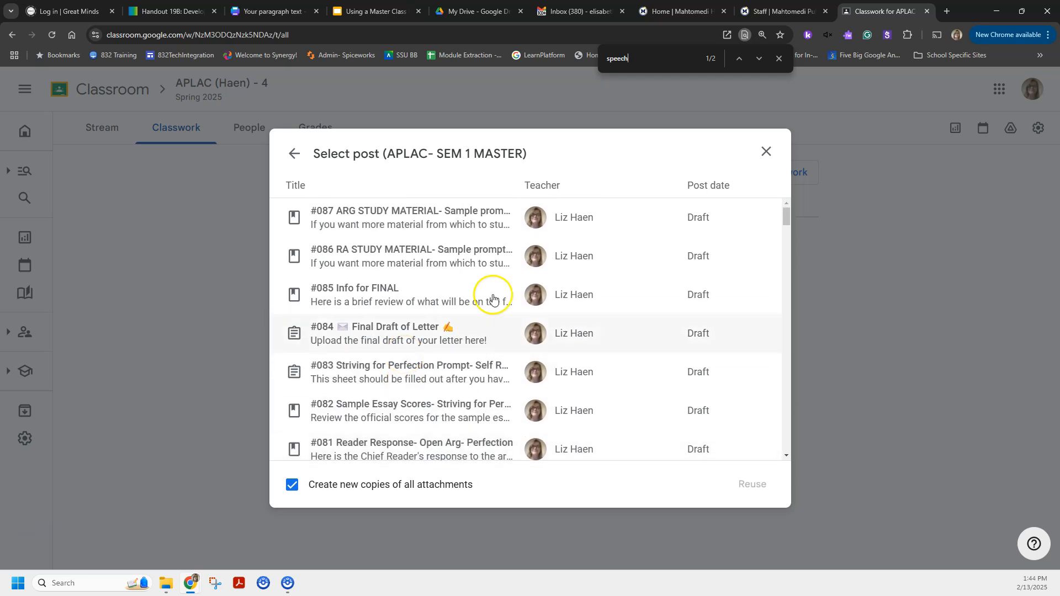
Go to the next "speech" match in the post list, return to the start of the list, and close the text search
left_click_drag(790, 218, 779, 319)
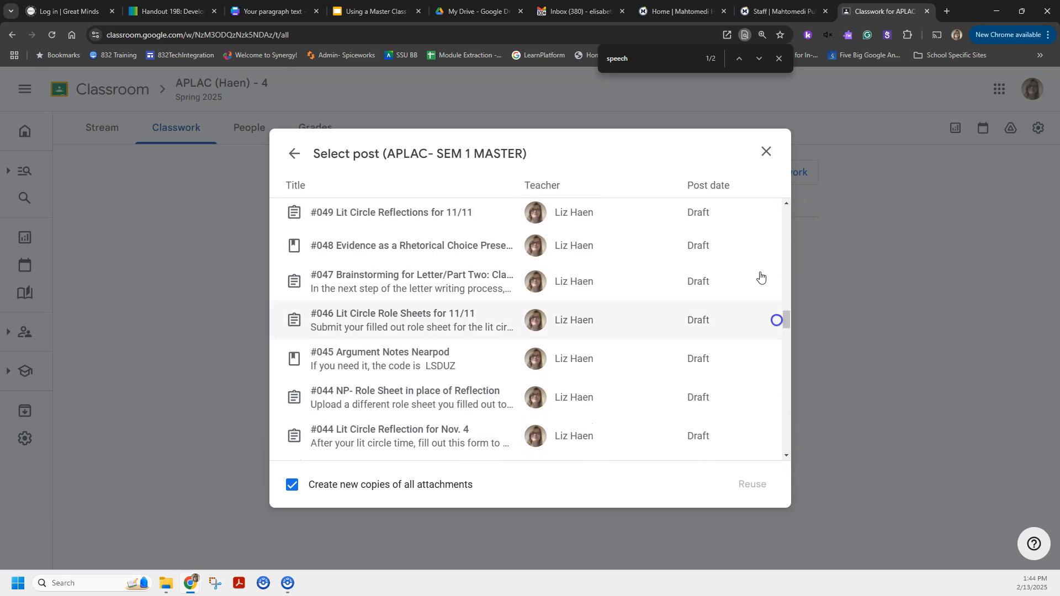
left_click(758, 58)
scroll(530, 372, "down", 2)
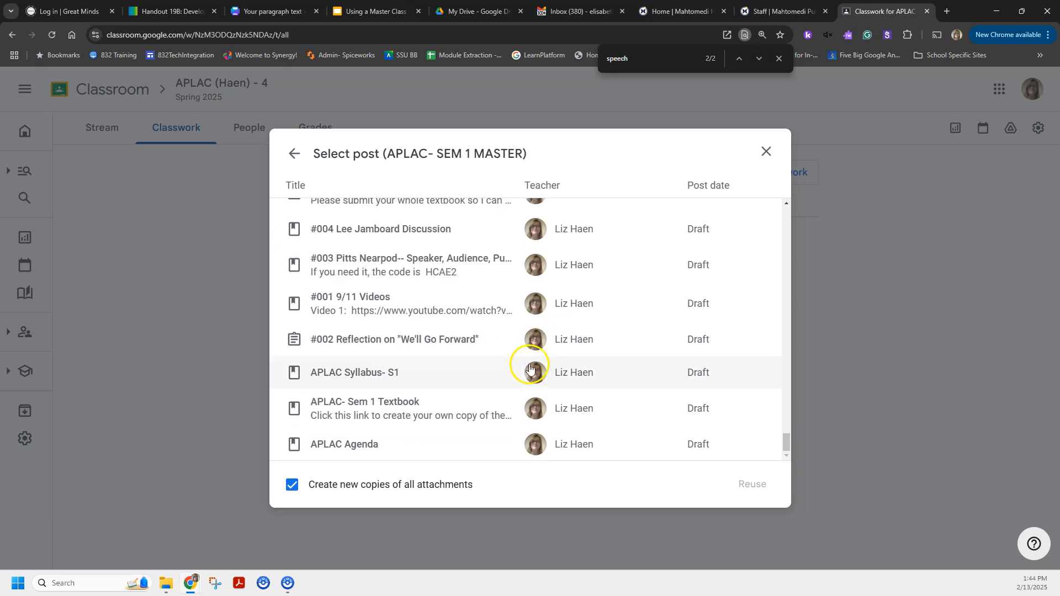
scroll(530, 372, "up", 9)
scroll(530, 375, "up", 20)
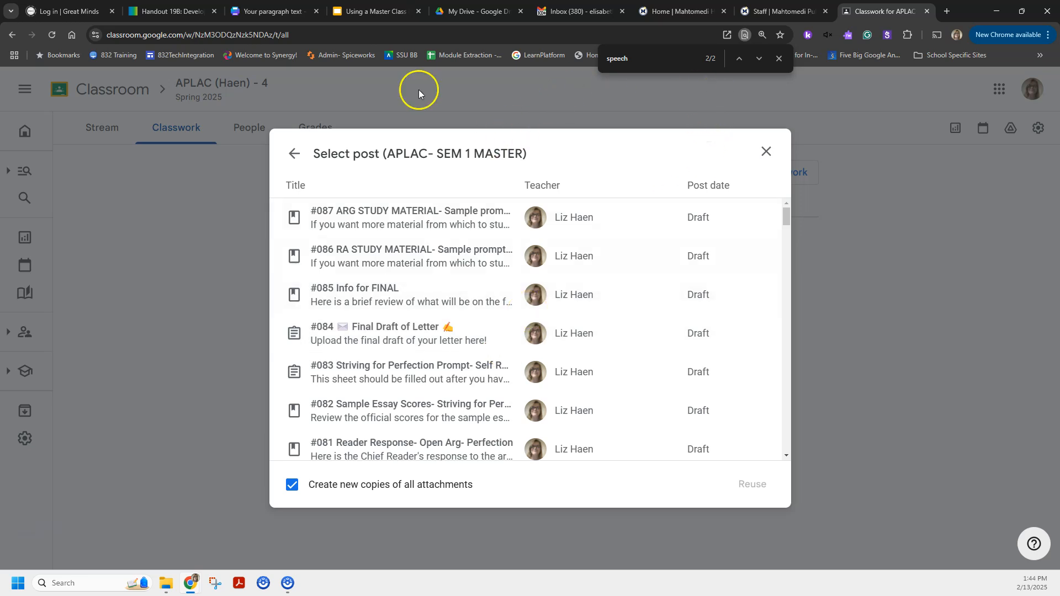
left_click(779, 58)
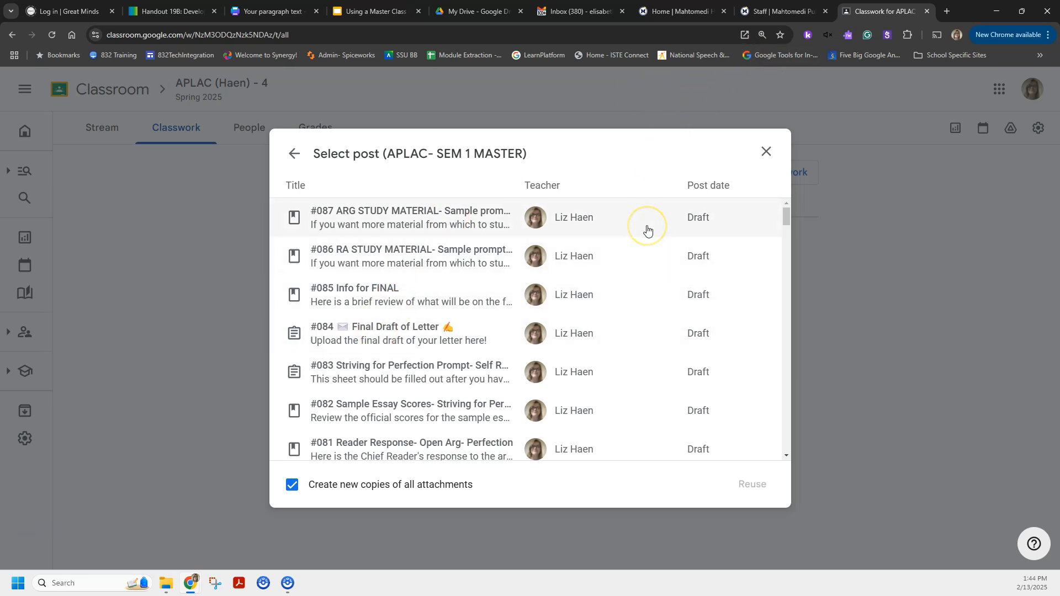
Find "letter" in the master class's post list, look through the highlighted posts, and close the text search
key("ctrl+f")
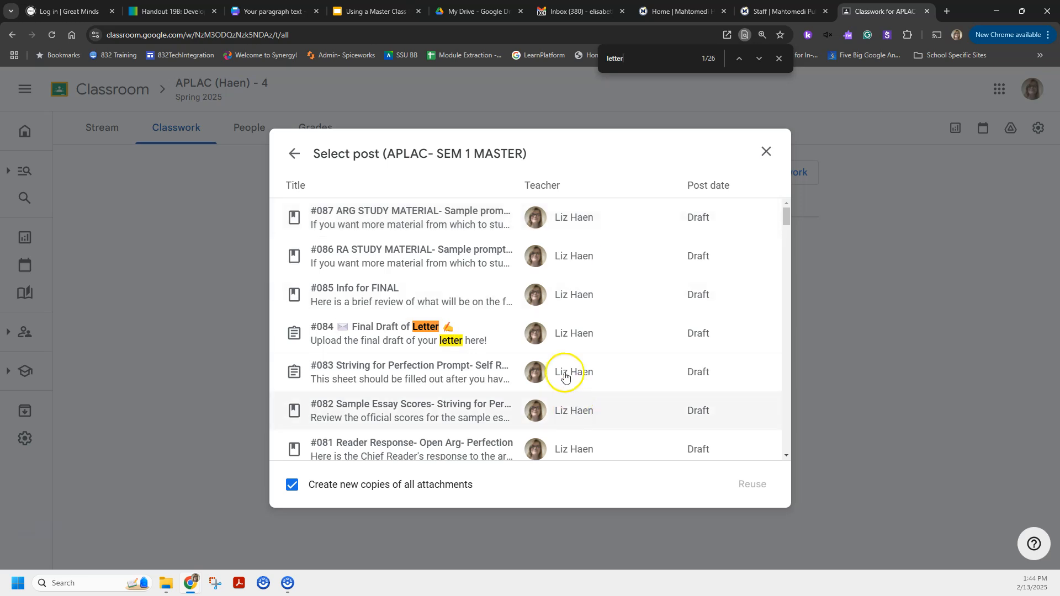
scroll(457, 301, "down", 7)
scroll(367, 301, "down", 20)
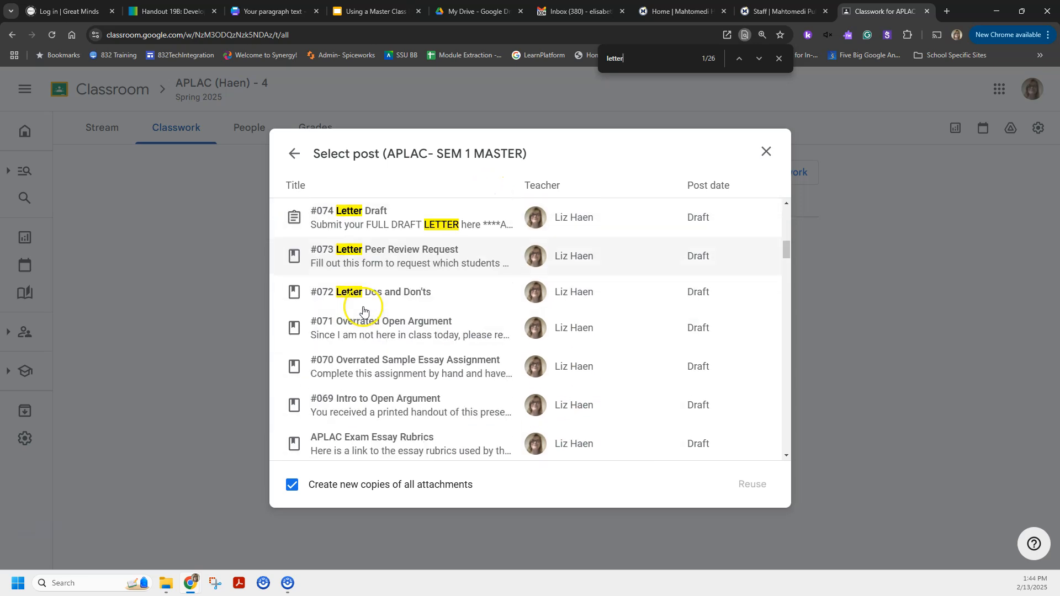
scroll(360, 320, "down", 20)
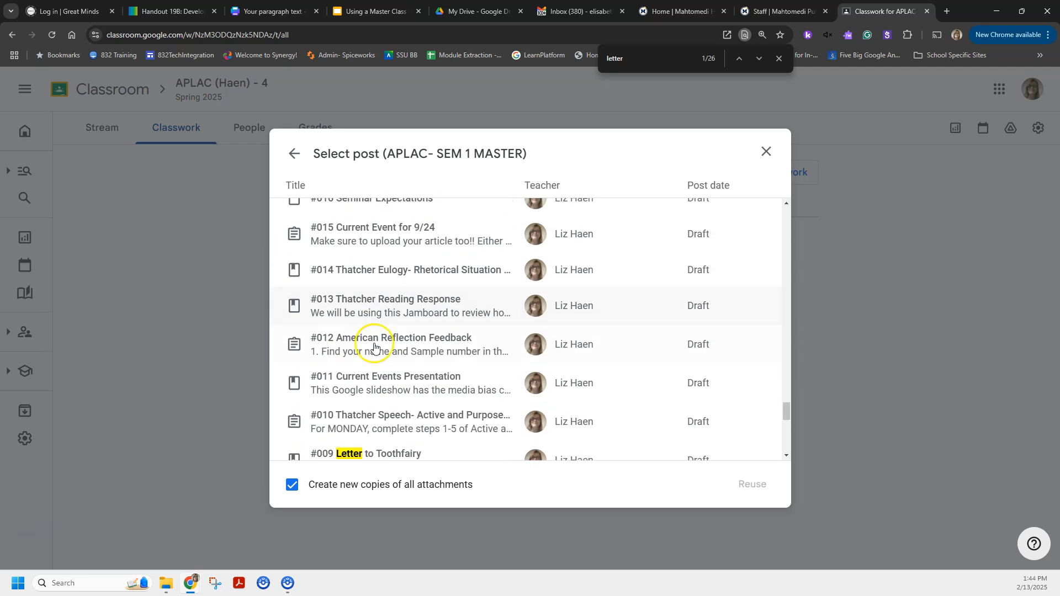
scroll(375, 359, "up", 15)
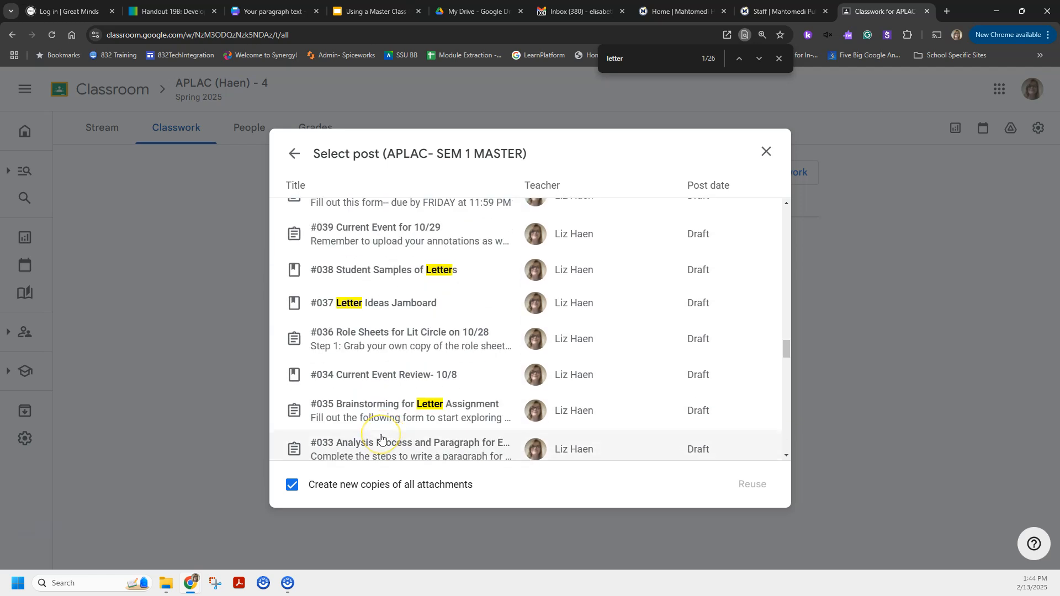
scroll(381, 438, "up", 12)
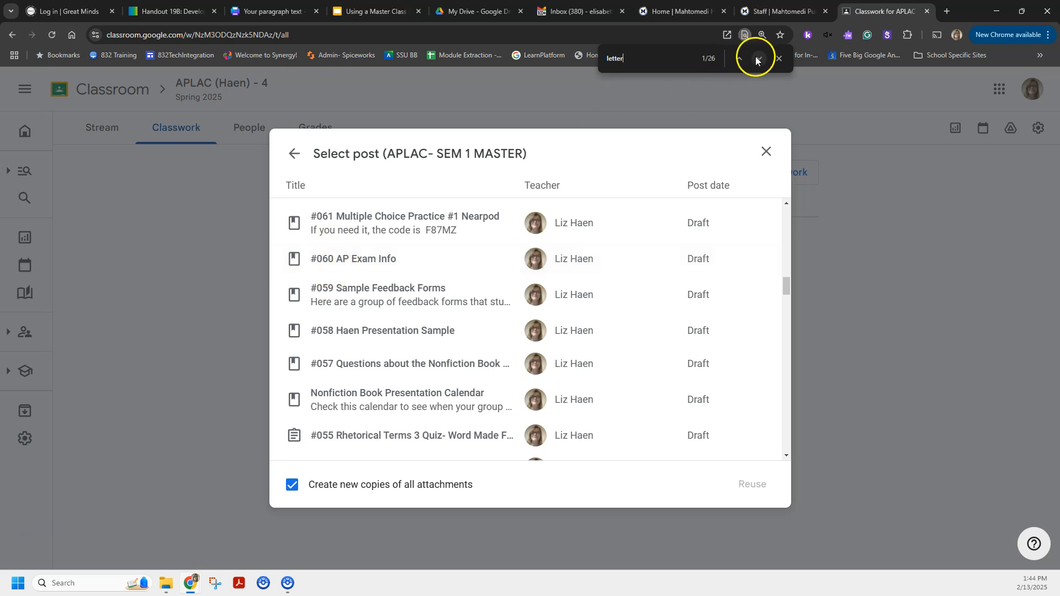
left_click(779, 58)
Reuse the APLAC Syllabus- S1 material from the master class as a new material in the Spring 2025 class
left_click_drag(786, 296, 780, 458)
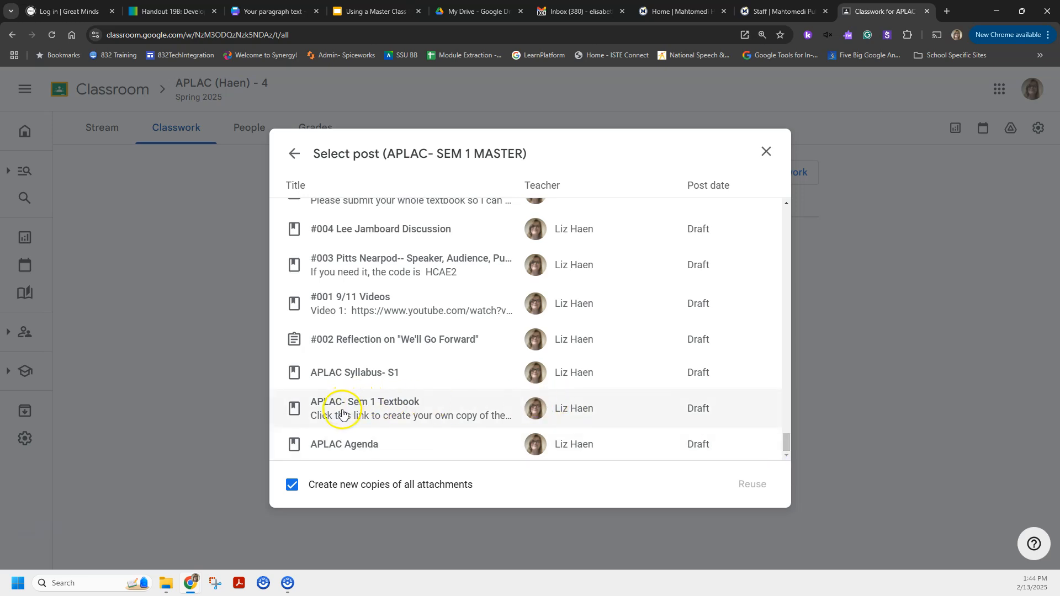
left_click(358, 373)
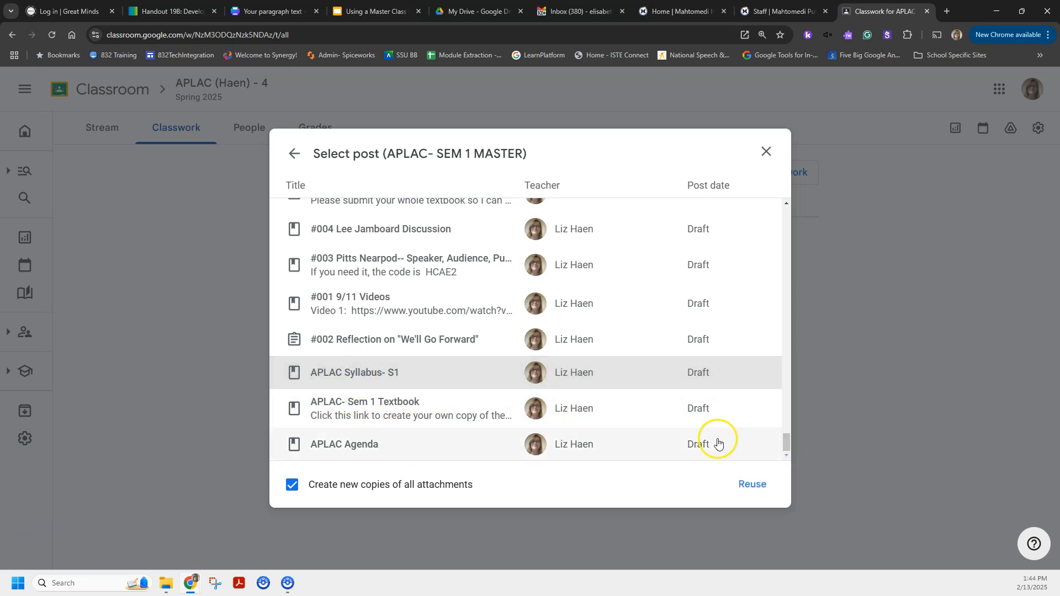
left_click(753, 485)
left_click(309, 487)
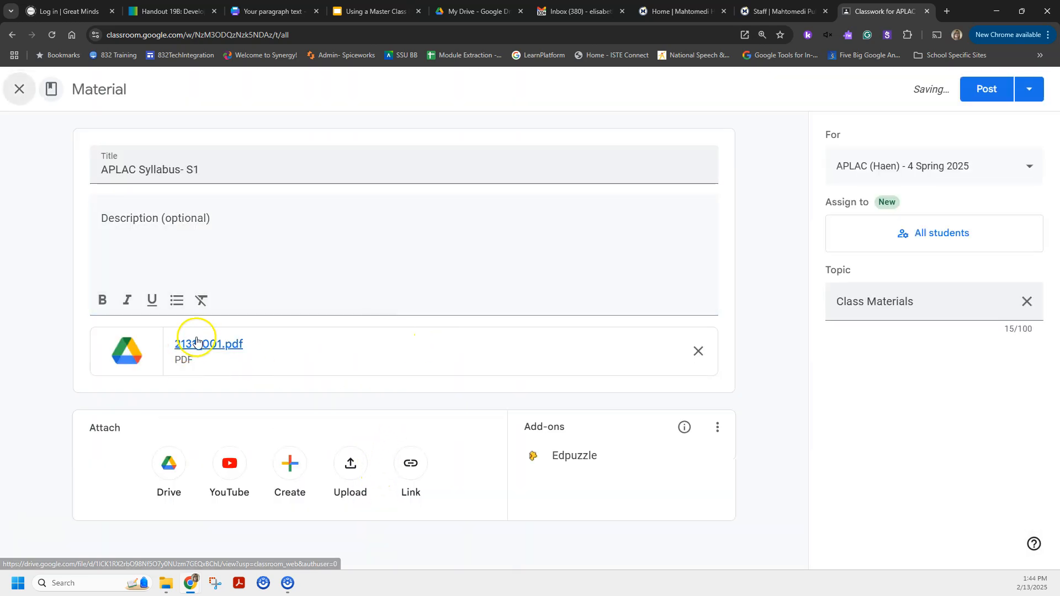
Preview the attached 2131_001.pdf syllabus and look through its three pages, returning to the first page
left_click(195, 346)
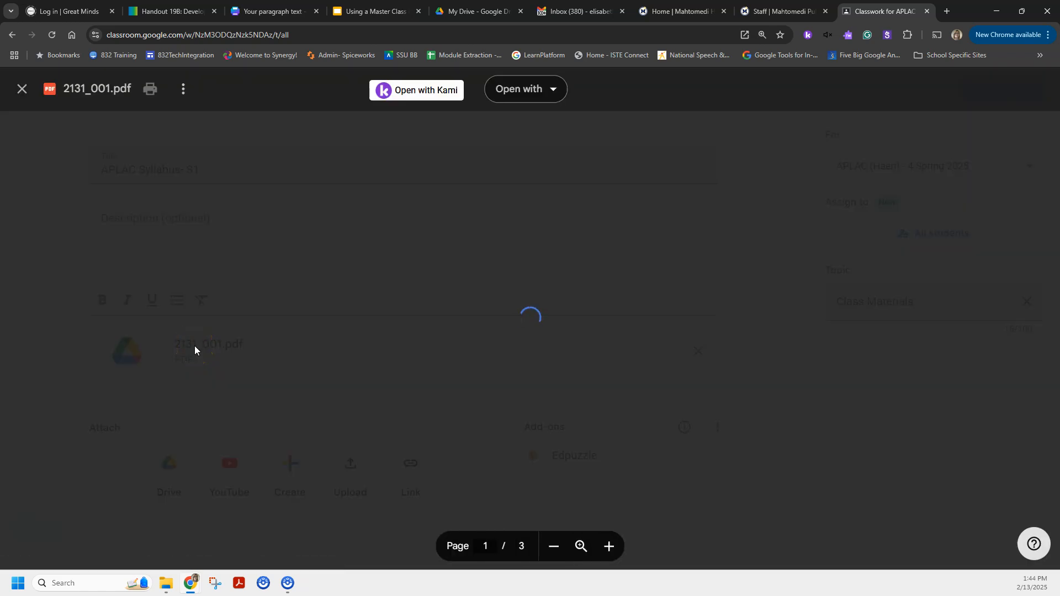
scroll(568, 332, "down", 10)
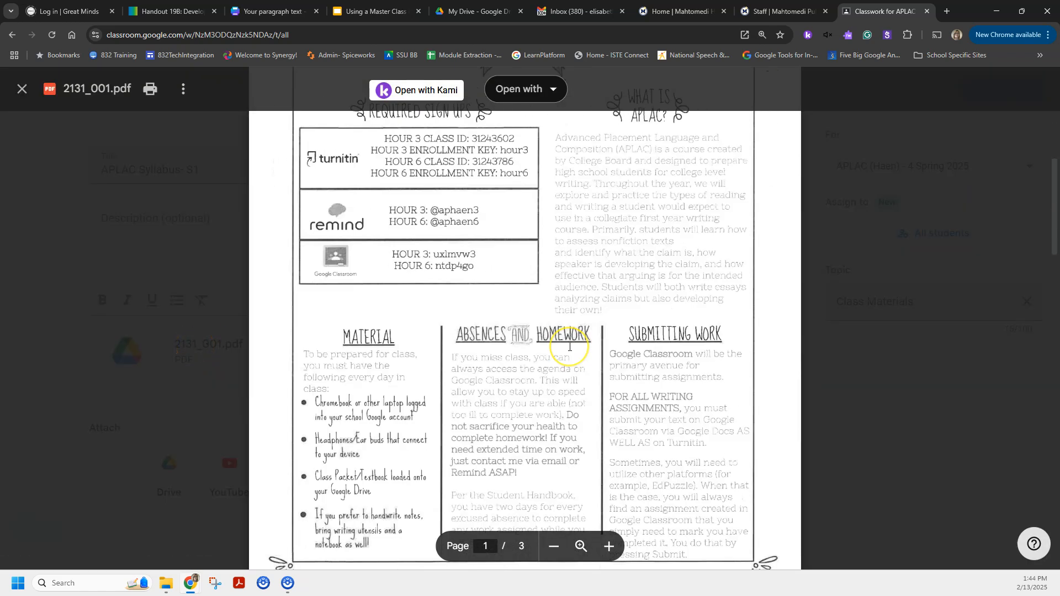
scroll(570, 346, "down", 10)
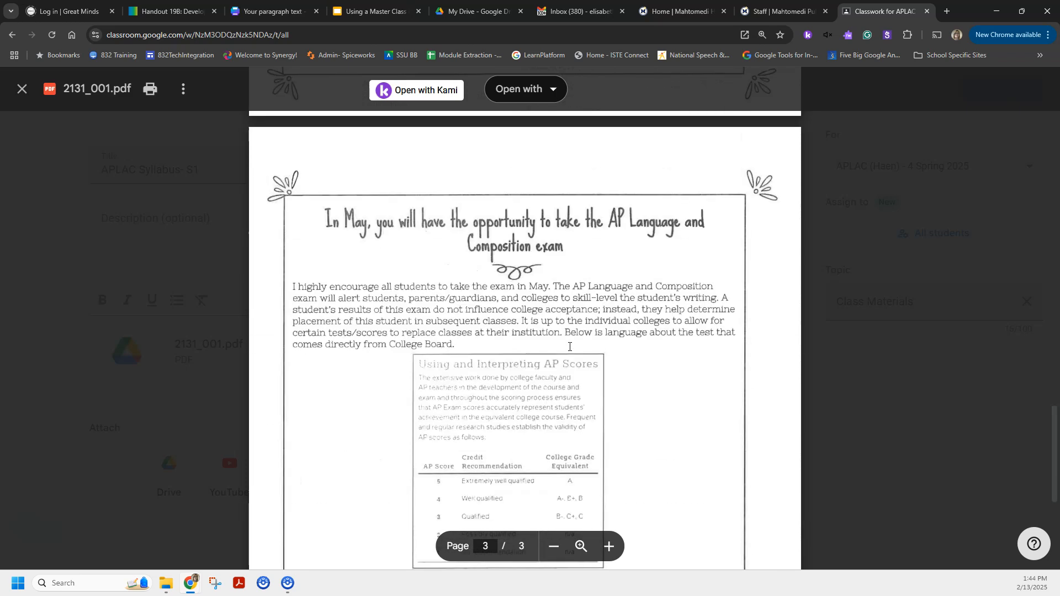
scroll(570, 346, "up", 20)
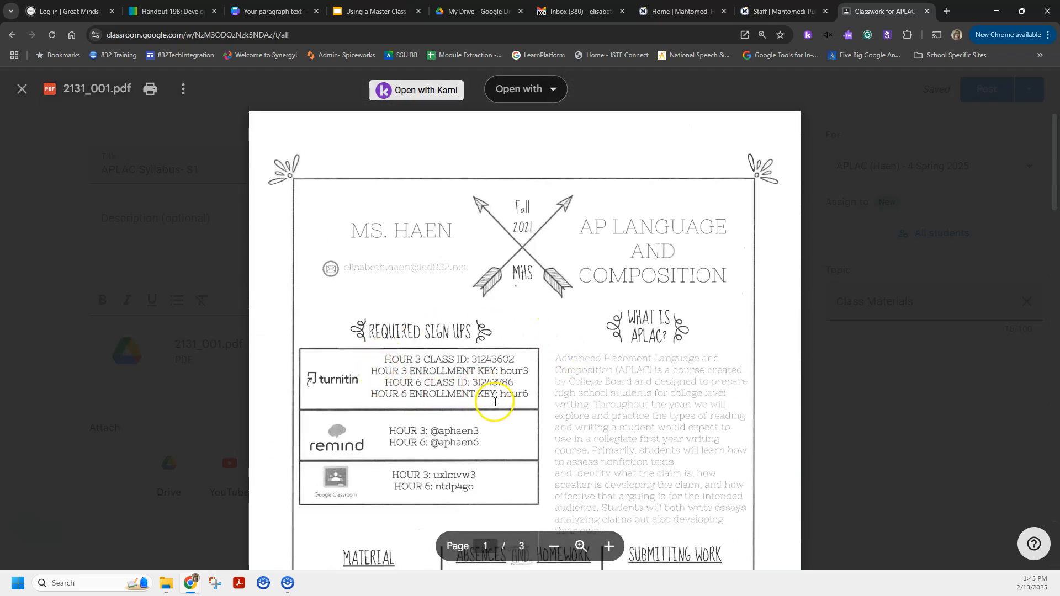
Enlarge the syllabus preview to read the Required Sign Ups section, close the preview, and zoom the page back out
key("ctrl+plus")
key("ctrl+plus")
key("ctrl+plus")
key("ctrl+plus")
scroll(490, 396, "down", 6)
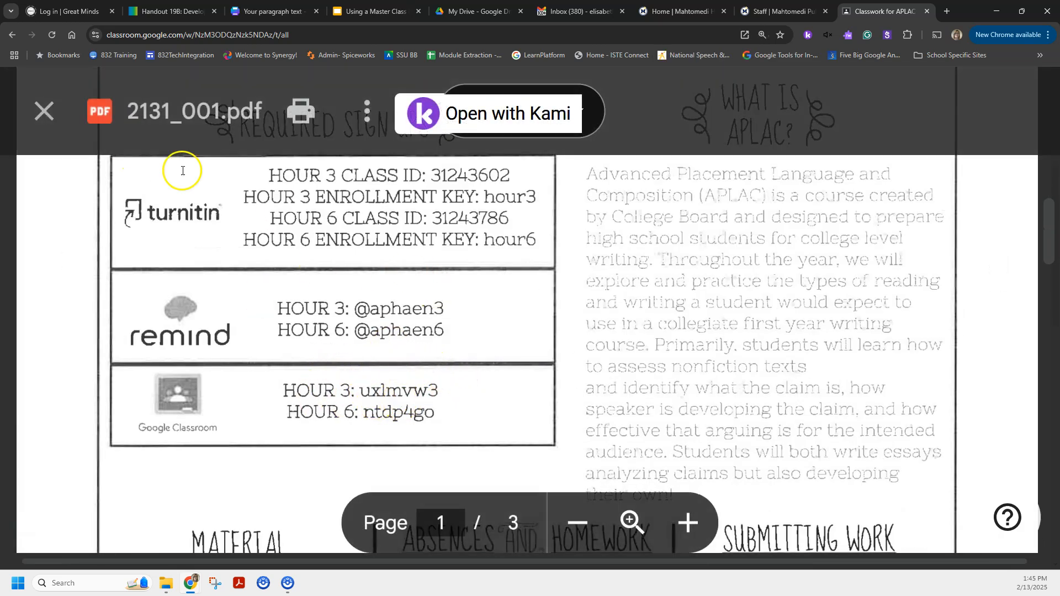
left_click(42, 111)
key("ctrl+minus")
key("ctrl+minus")
key("ctrl+minus")
key("ctrl+minus")
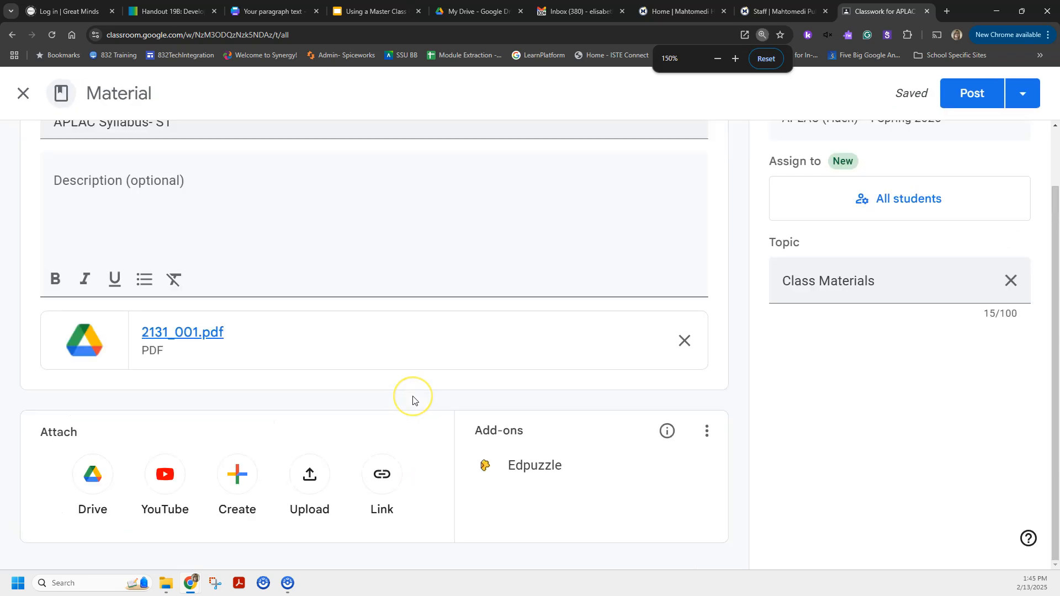
Remove the 2131_001.pdf attachment from the reused syllabus material and close the material as a draft
left_click(707, 359)
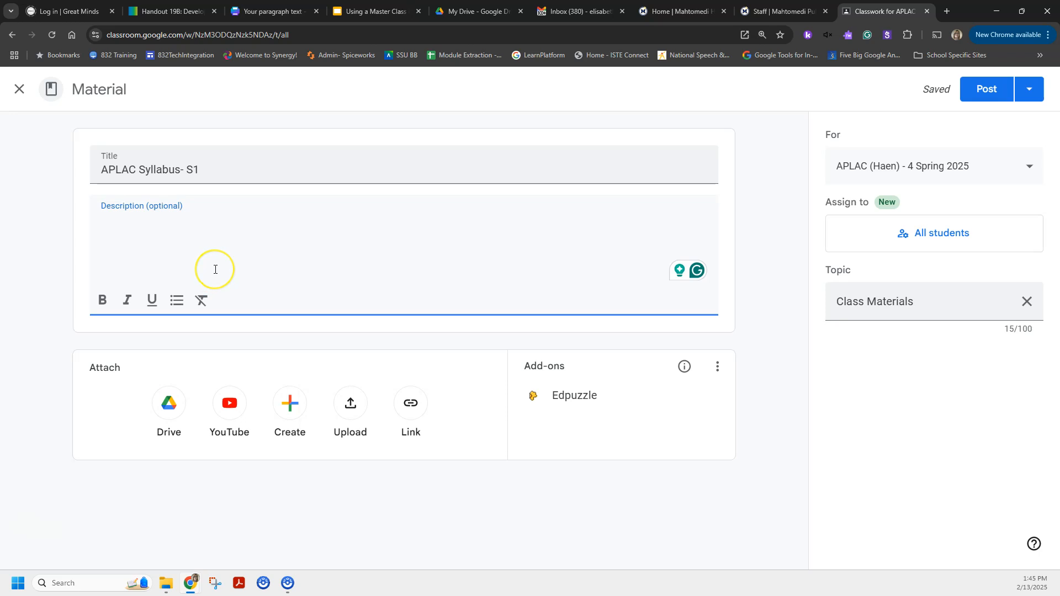
left_click(20, 90)
Delete the APLAC Syllabus- S1 draft from the Spring 2025 class's classwork
left_click(799, 219)
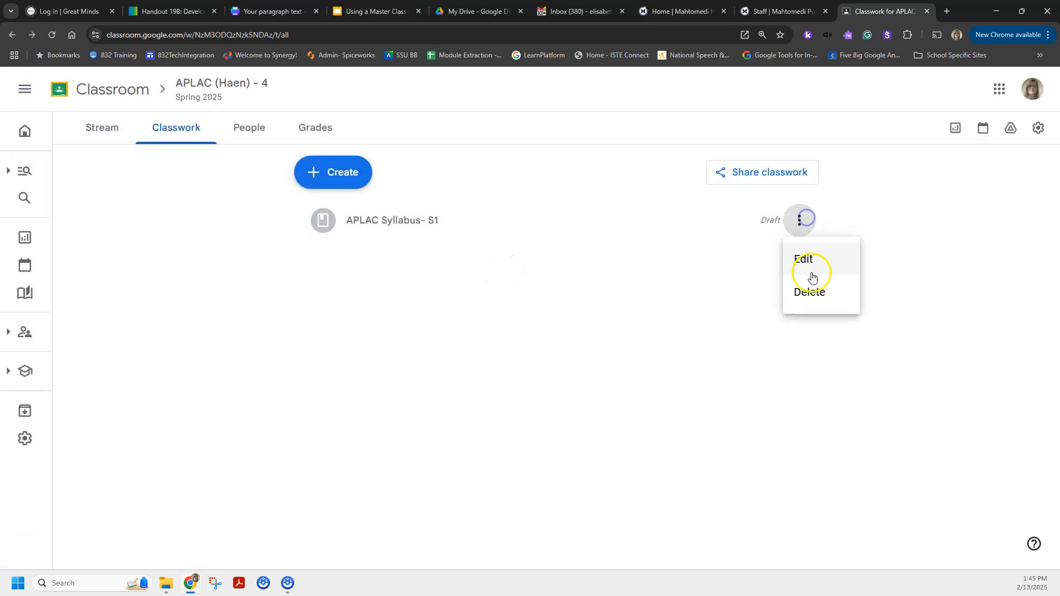
left_click(809, 289)
left_click(591, 347)
Reuse #062 Multiple Choice Practice #1- Bentham RA from the APLAC- SEM 1 MASTER class with new attachment copies, and remove its Collegeboard link
left_click(342, 171)
left_click(393, 373)
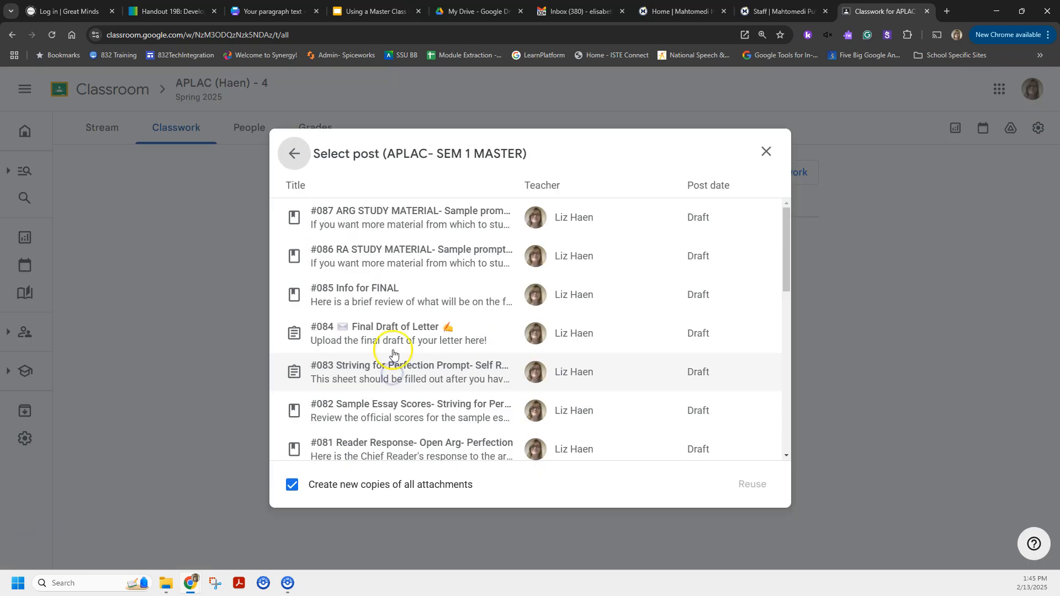
scroll(391, 331, "down", 4)
scroll(391, 331, "down", 11)
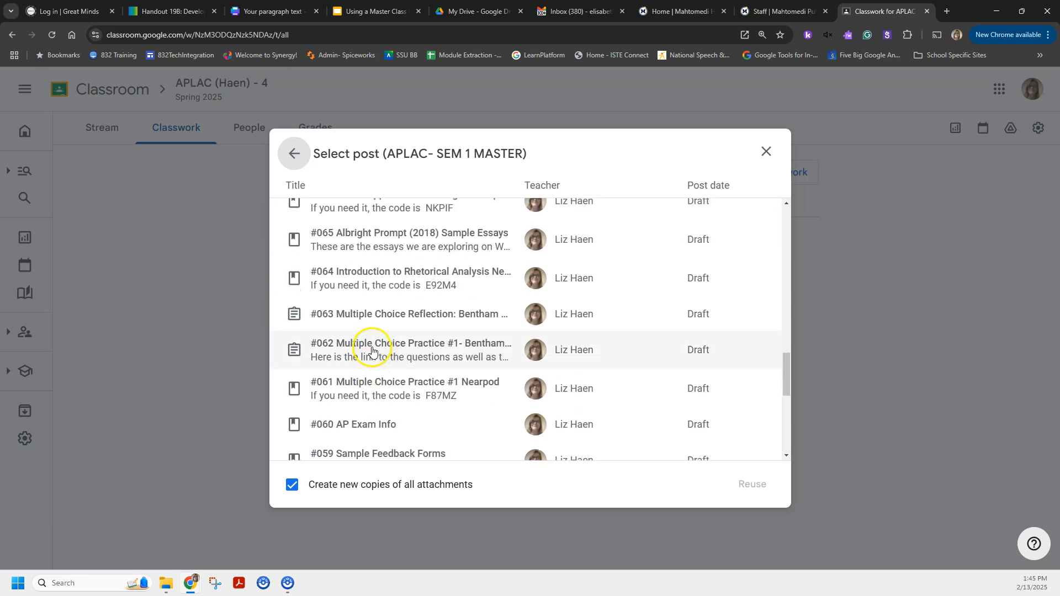
left_click(370, 355)
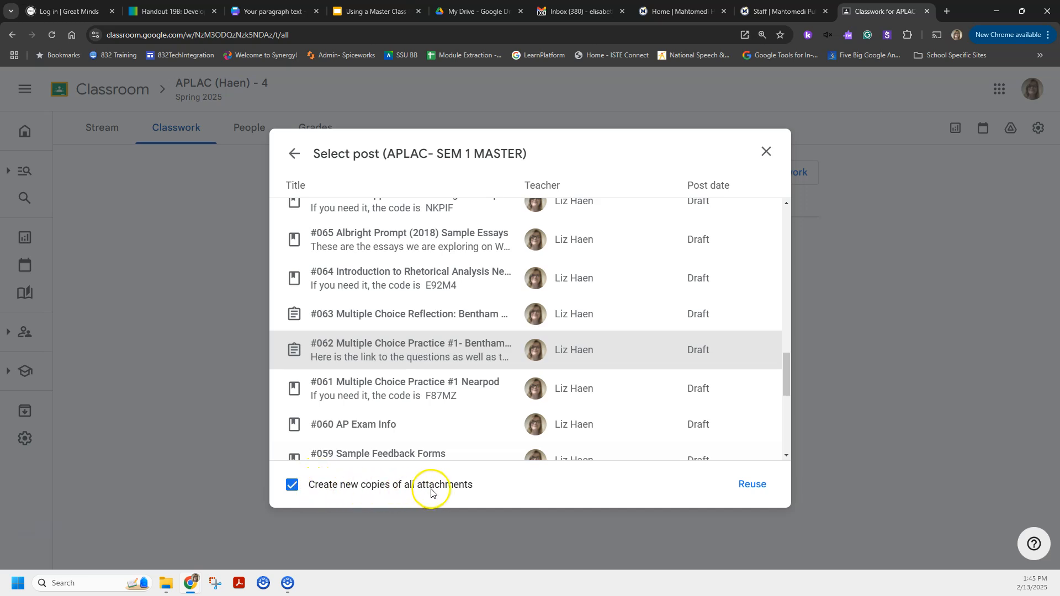
left_click(748, 486)
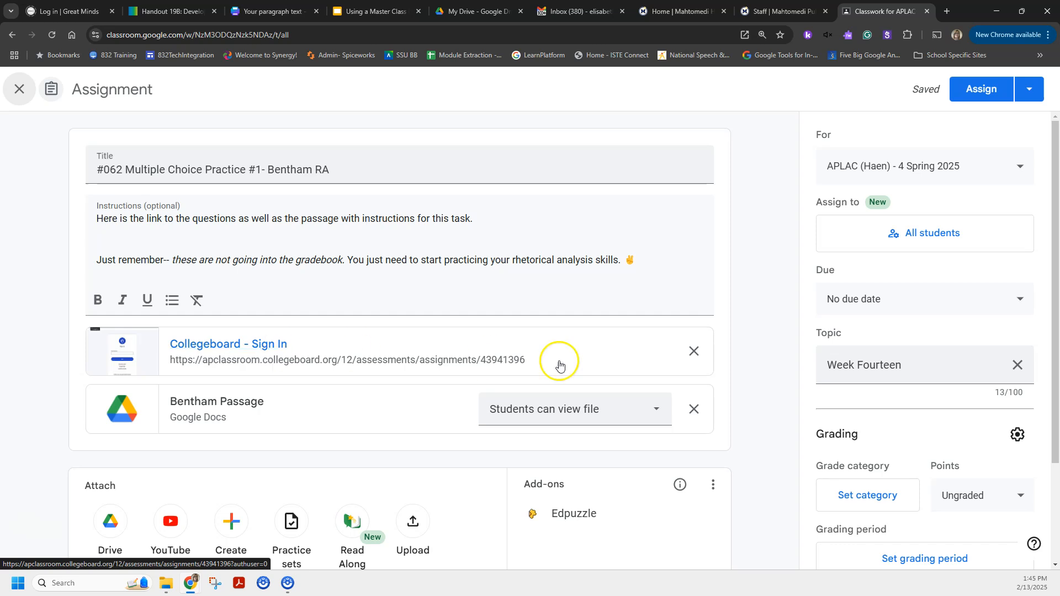
left_click(694, 351)
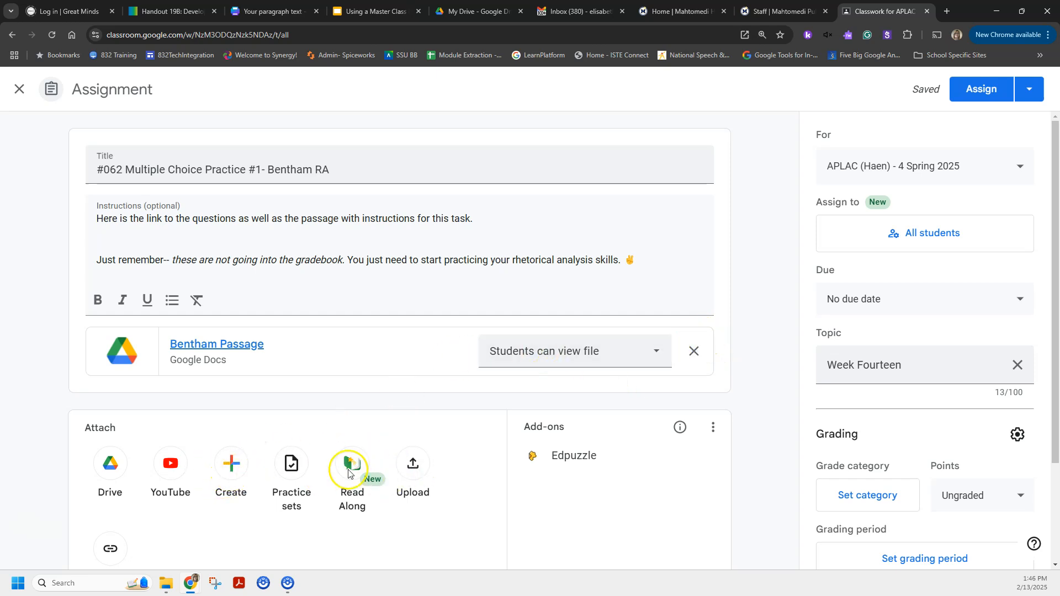
scroll(431, 474, "down", 2)
left_click(110, 421)
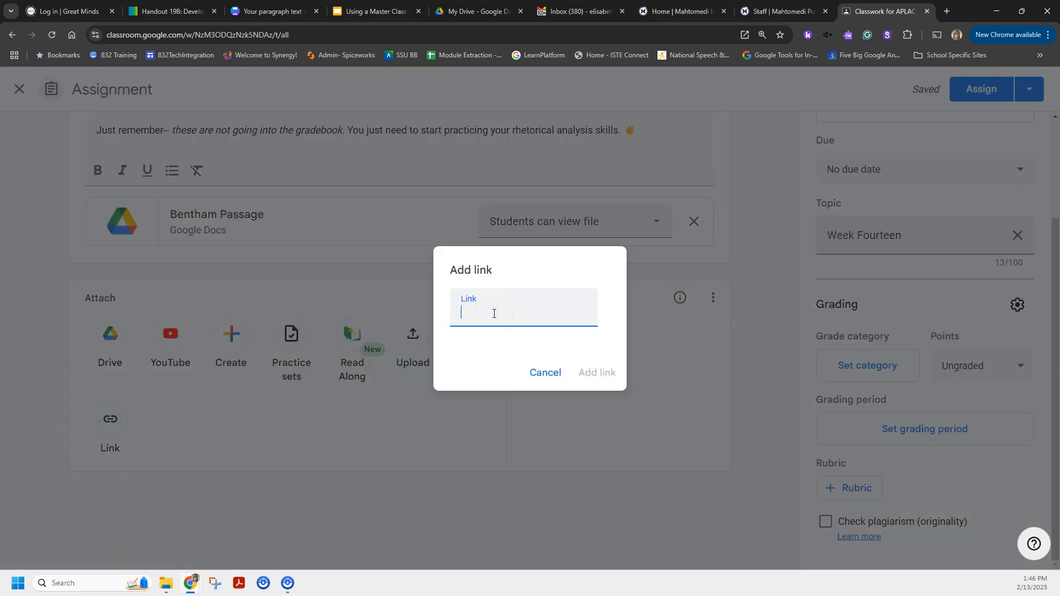
left_click(544, 372)
Set the Bentham Passage attachment to make a copy for each student
scroll(547, 320, "up", 1)
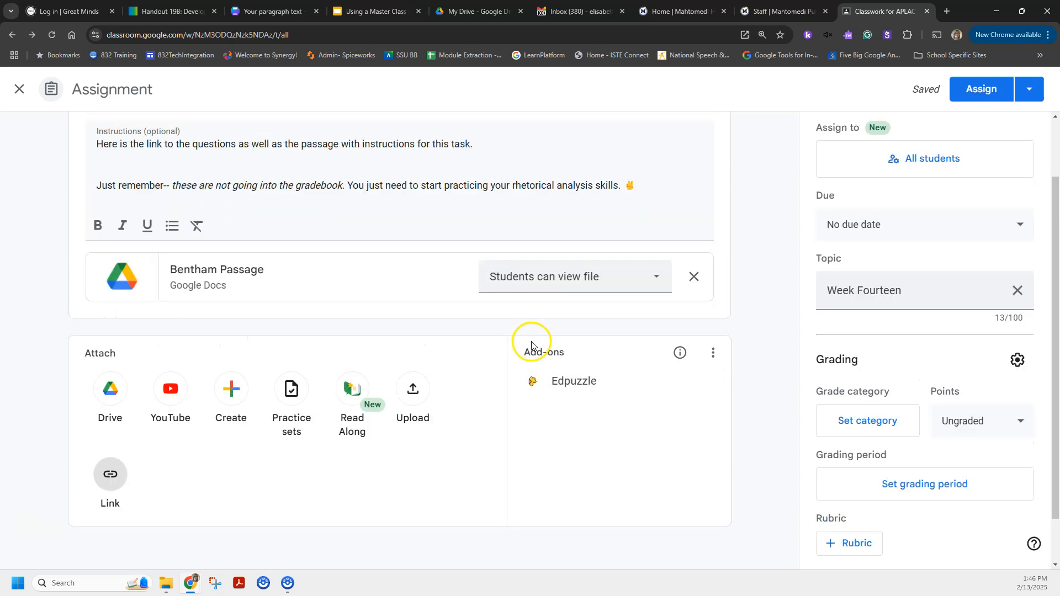
left_click(555, 280)
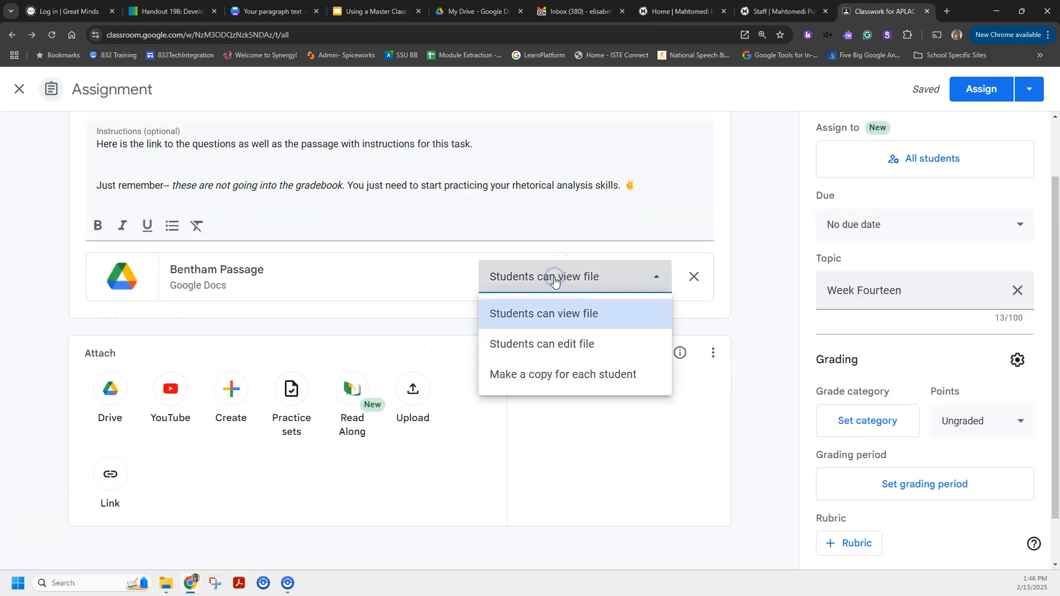
left_click(557, 385)
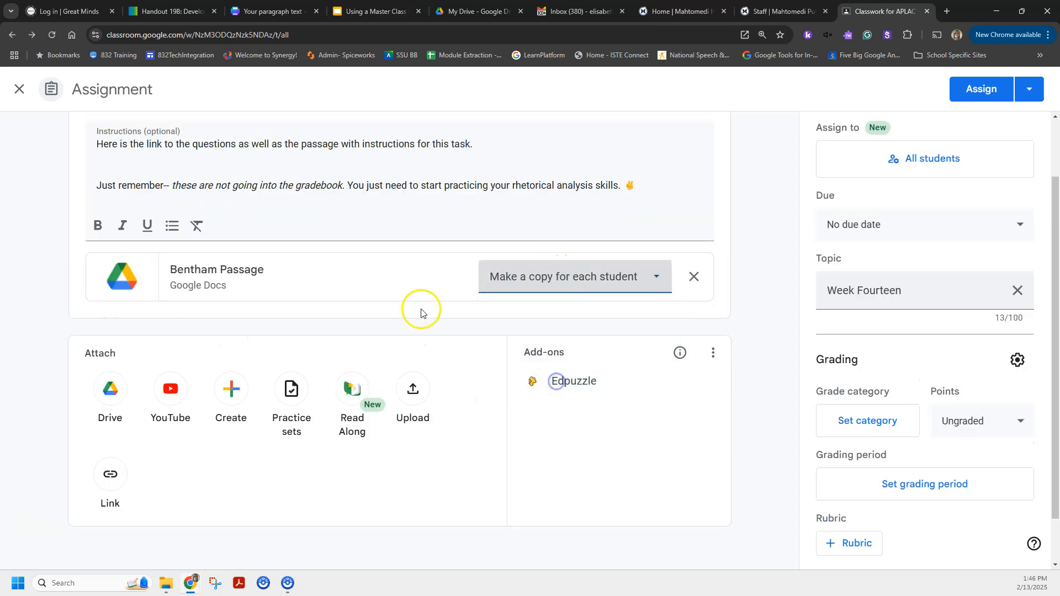
Open the attached Bentham Passage document, look through its instructions and reading passage, and return to the assignment
left_click(202, 271)
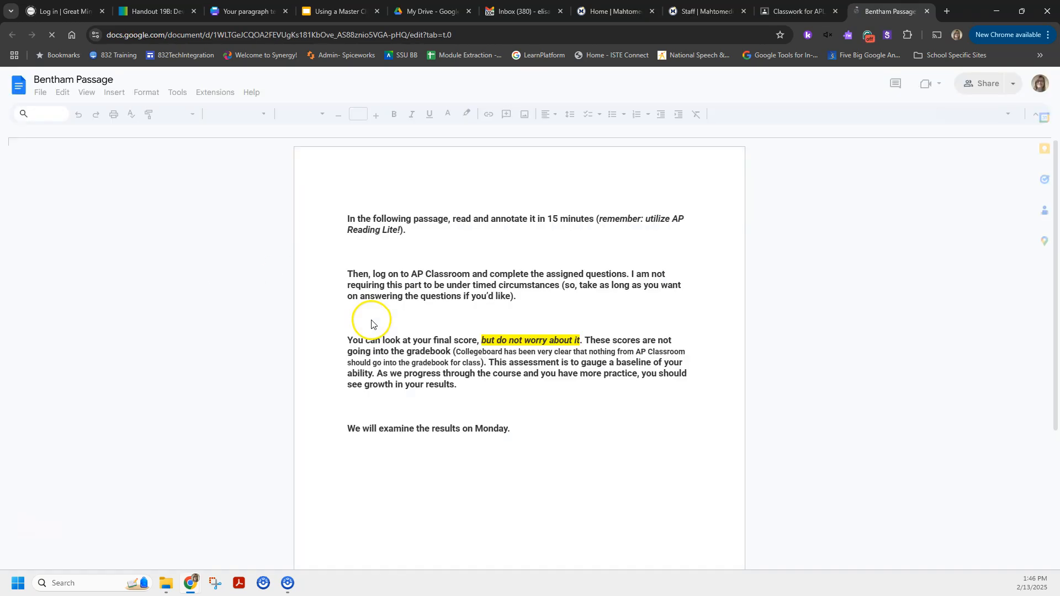
scroll(475, 328, "down", 15)
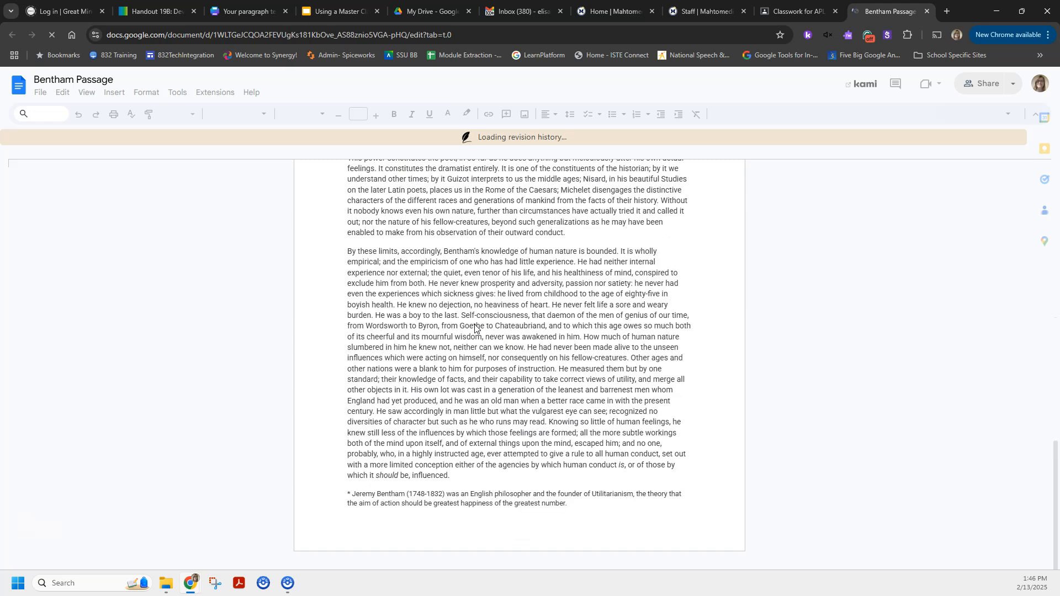
scroll(477, 329, "down", 2)
scroll(477, 329, "up", 7)
scroll(477, 329, "down", 8)
scroll(475, 327, "up", 15)
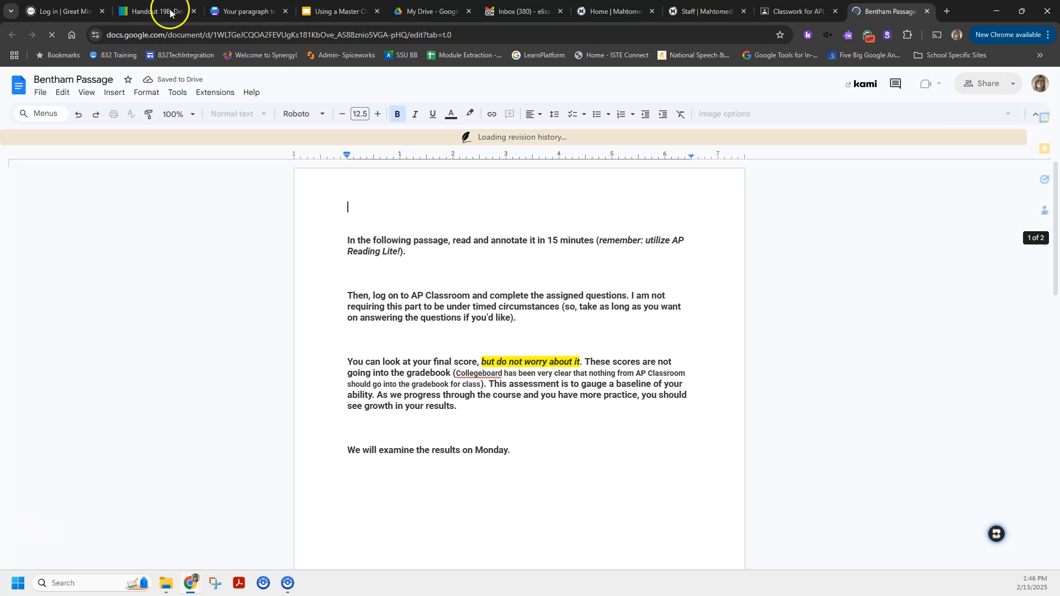
left_click(796, 10)
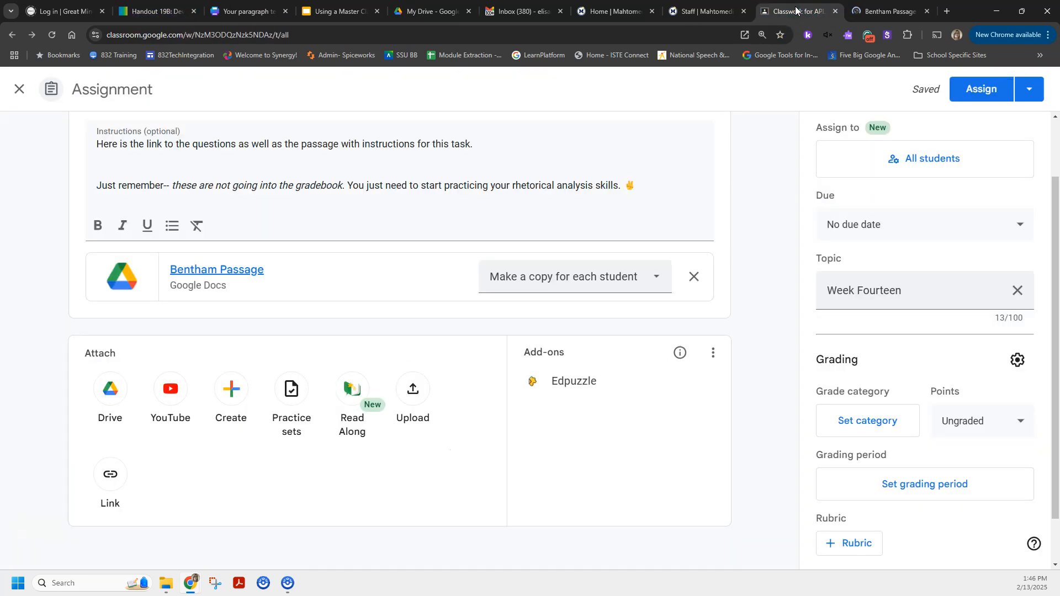
Replace the assignment's Week Fourteen topic with a new topic named Multiple Choice Practice
scroll(309, 319, "up", 2)
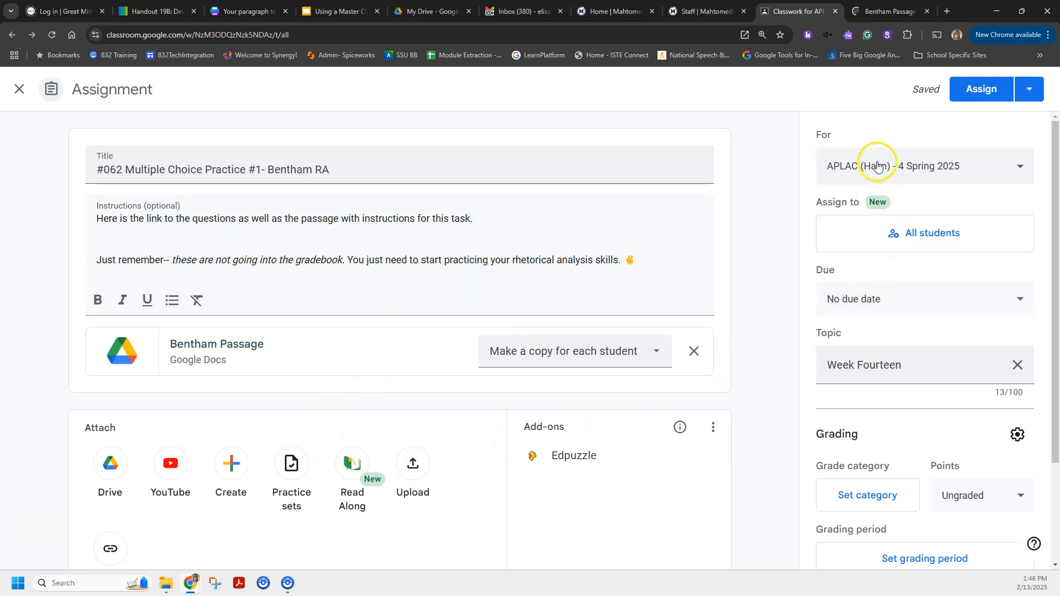
scroll(904, 422, "down", 2)
scroll(950, 439, "down", 1)
scroll(941, 442, "up", 3)
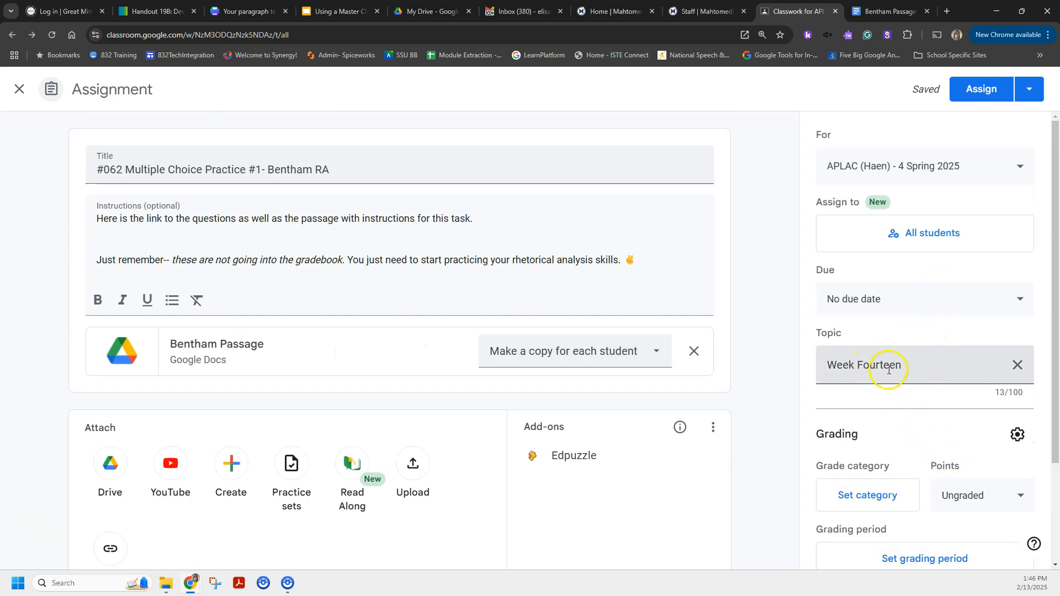
left_click(1016, 367)
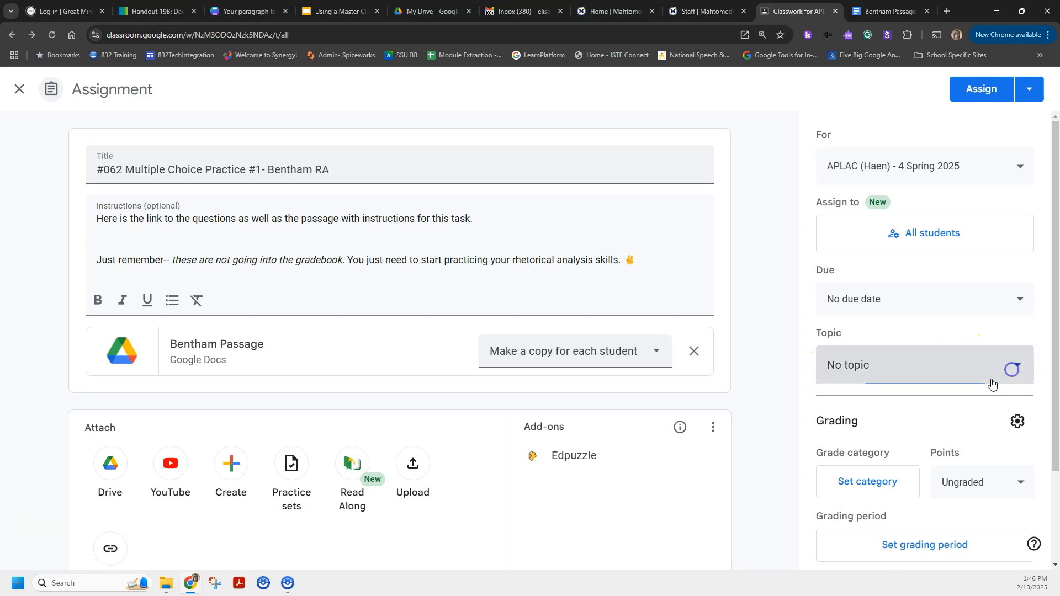
left_click(955, 375)
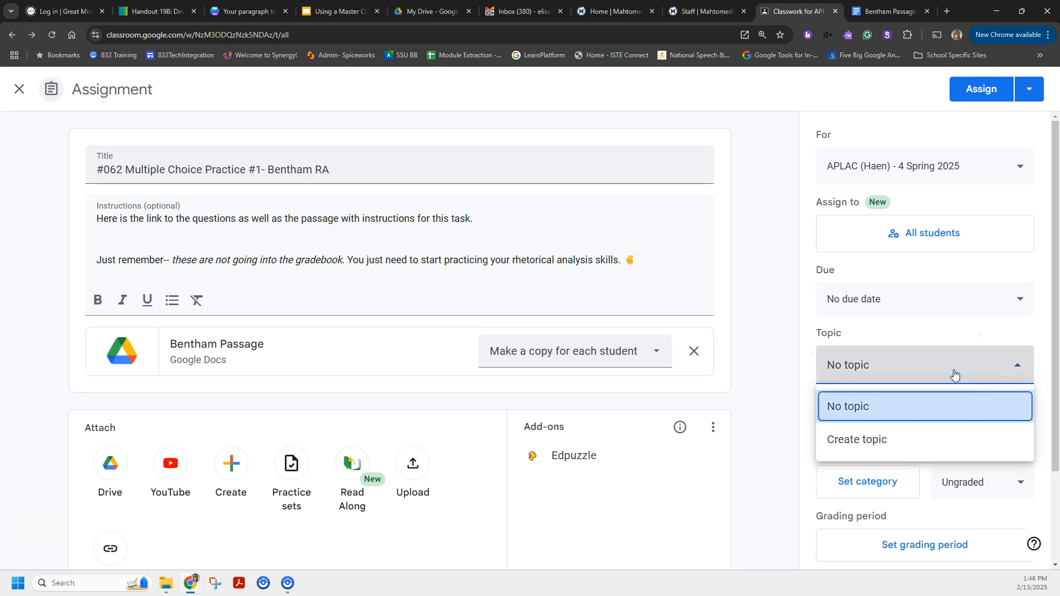
left_click(834, 439)
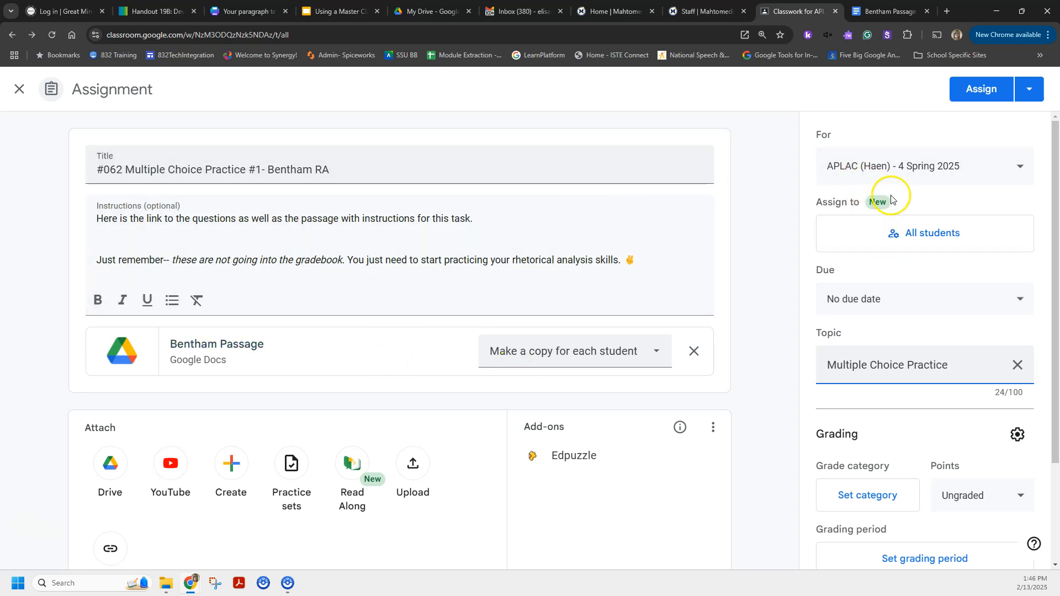
Add the Basket Weaving class as a second recipient of the assignment
left_click(882, 170)
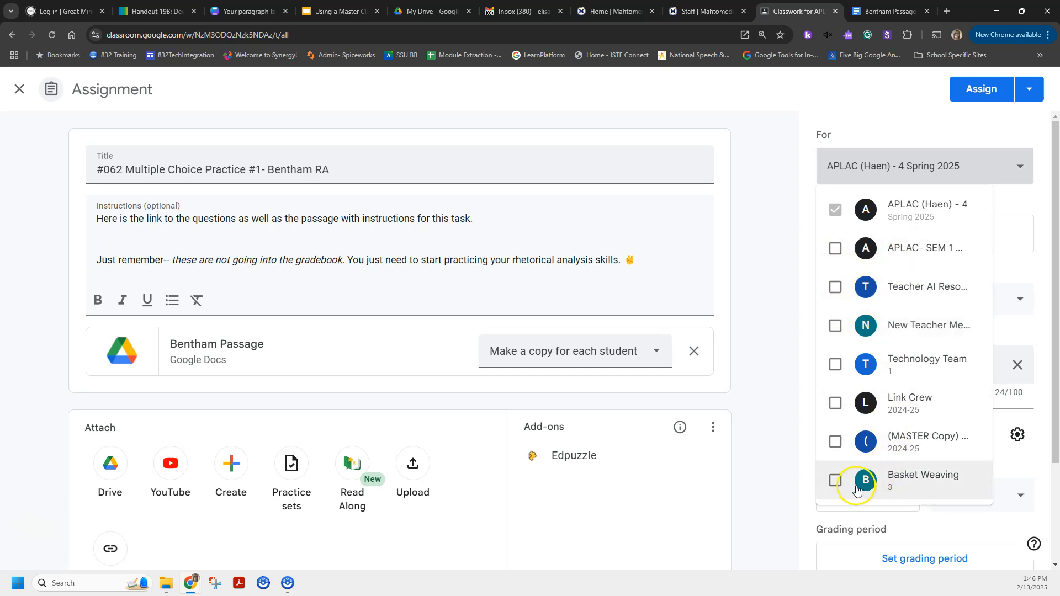
left_click(839, 485)
left_click(784, 348)
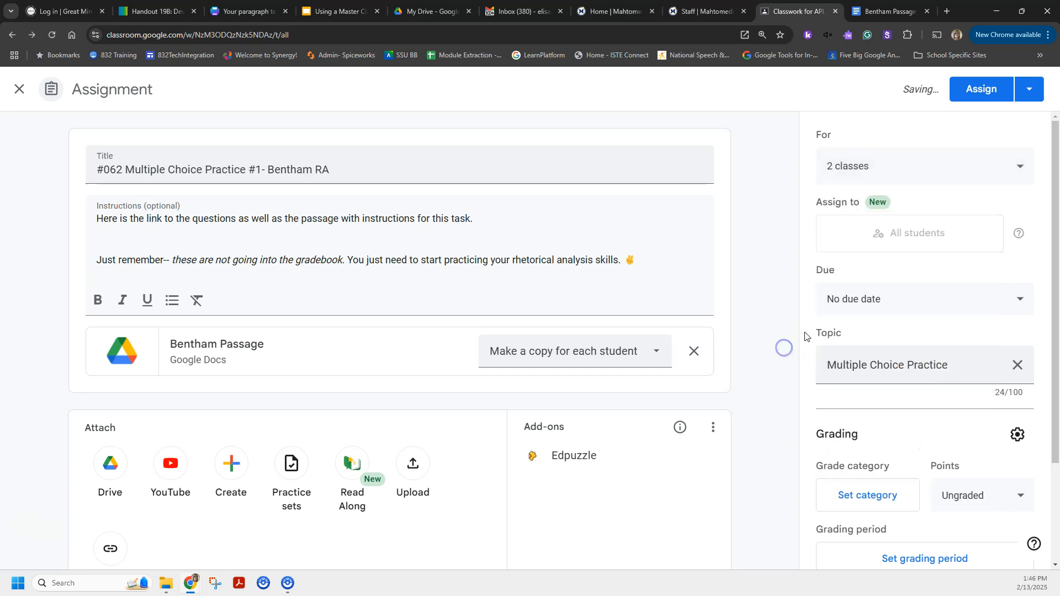
Check the assignment's settings and instructions text, and post it to both classes
scroll(879, 369, "down", 2)
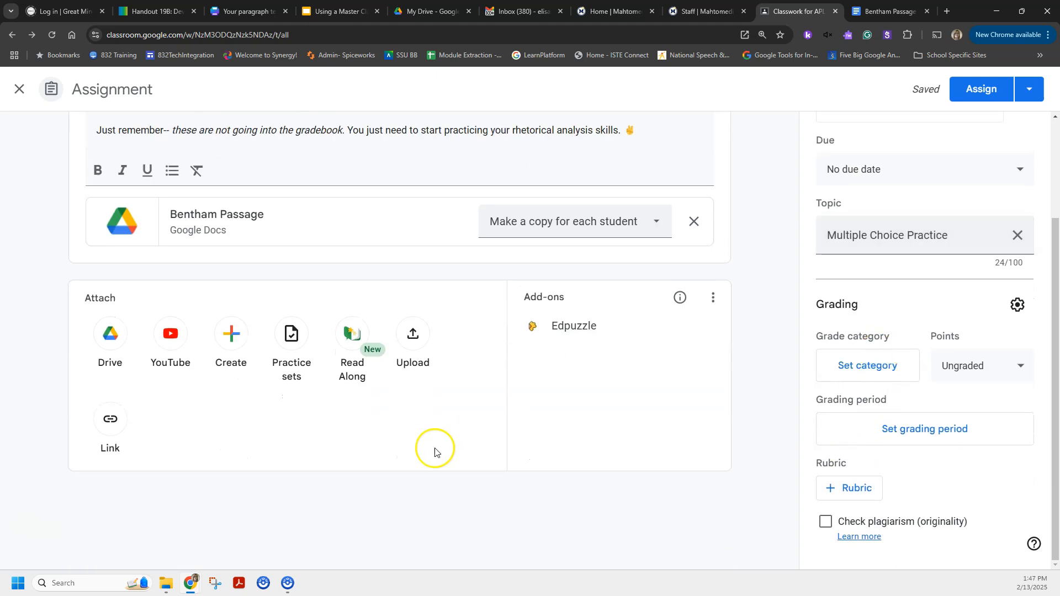
scroll(419, 453, "up", 2)
left_click(150, 262)
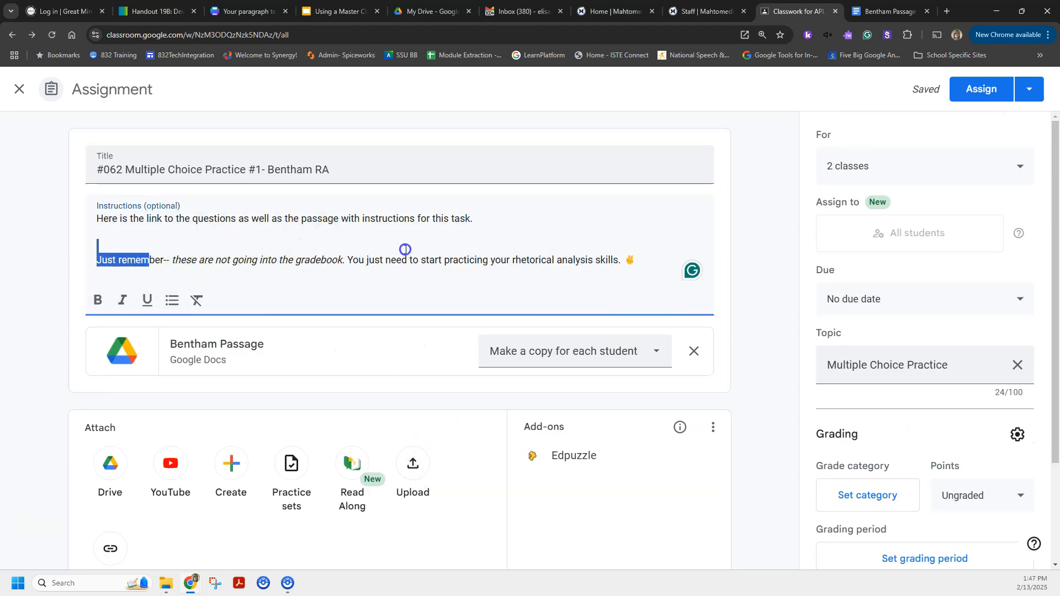
left_click(654, 259)
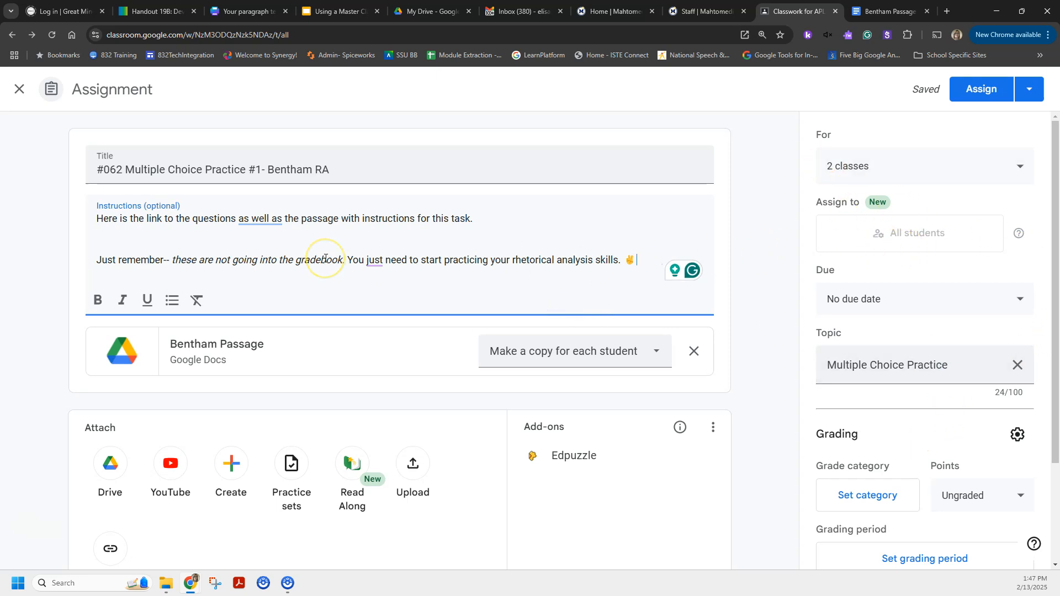
left_click(955, 89)
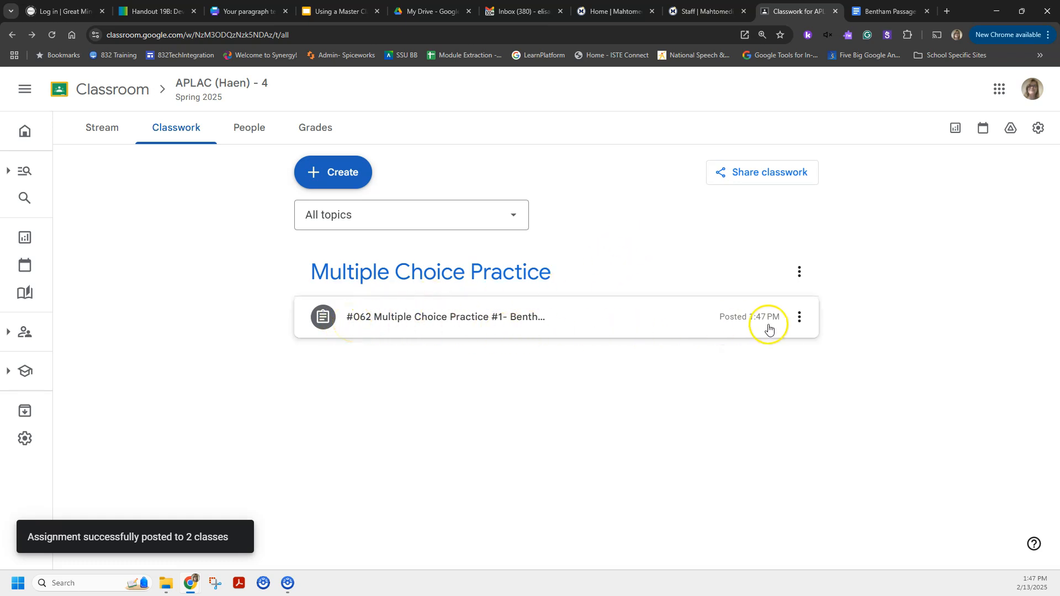
Open the posted assignment for editing, select the #062 number in its title, and close it without saving
left_click(800, 317)
left_click(807, 354)
left_click(104, 169)
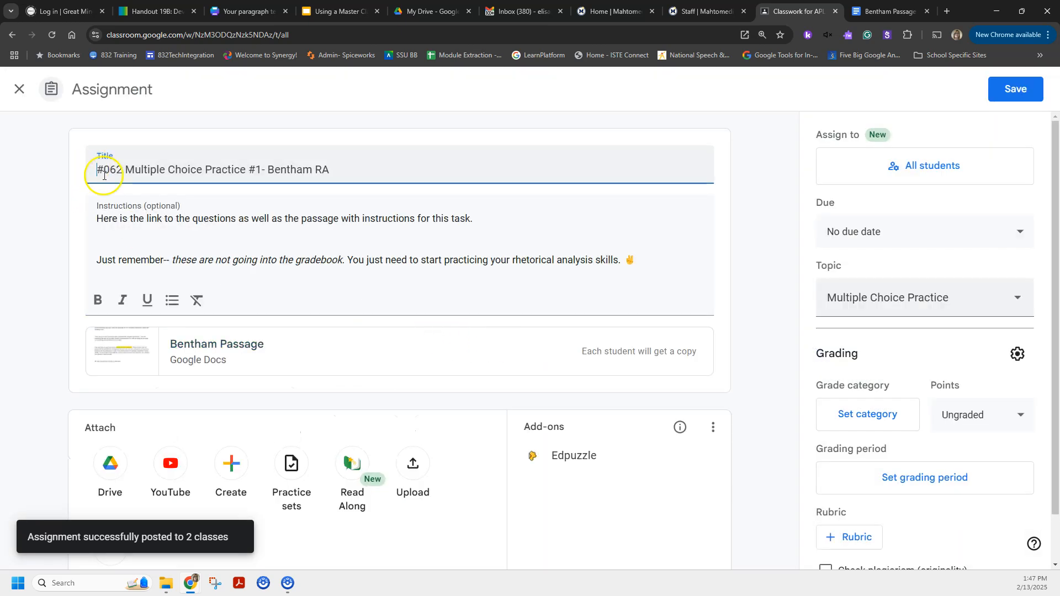
left_click_drag(117, 170, 97, 169)
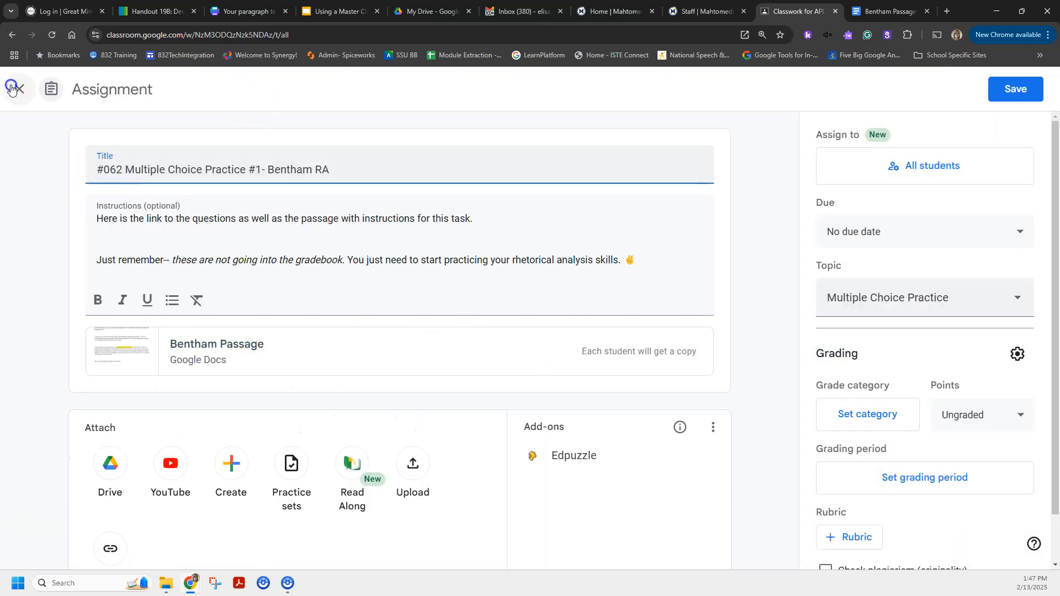
left_click(18, 89)
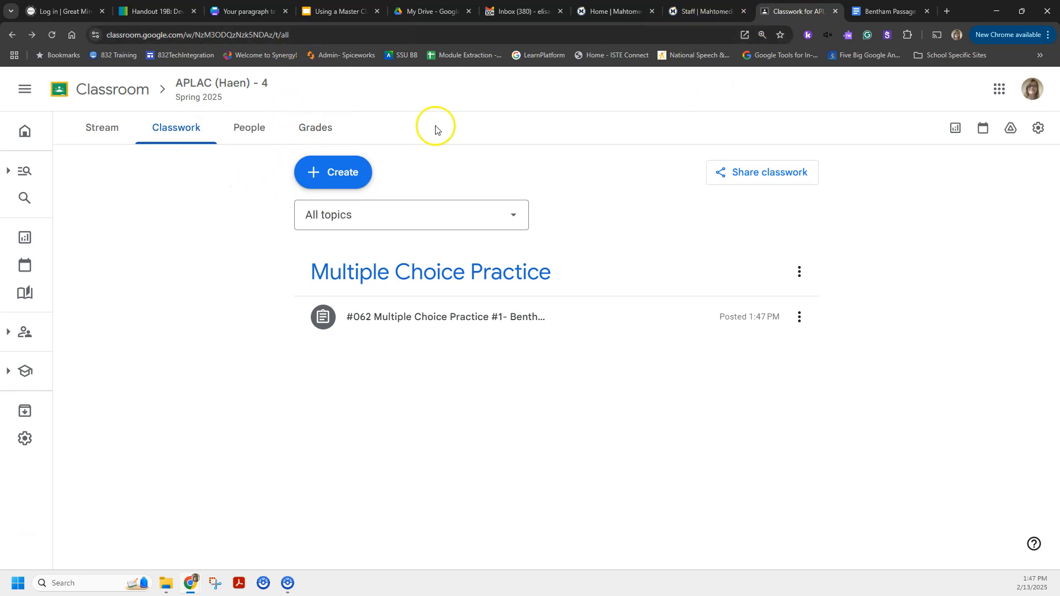
Return to the Classroom home page and open the list of archived classes
left_click(87, 89)
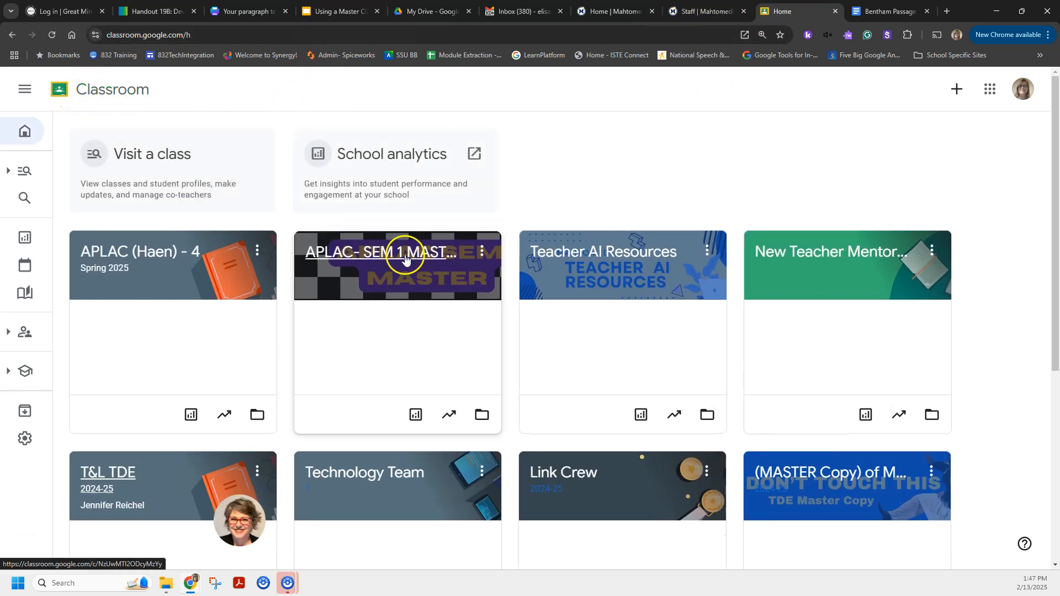
scroll(405, 257, "down", 5)
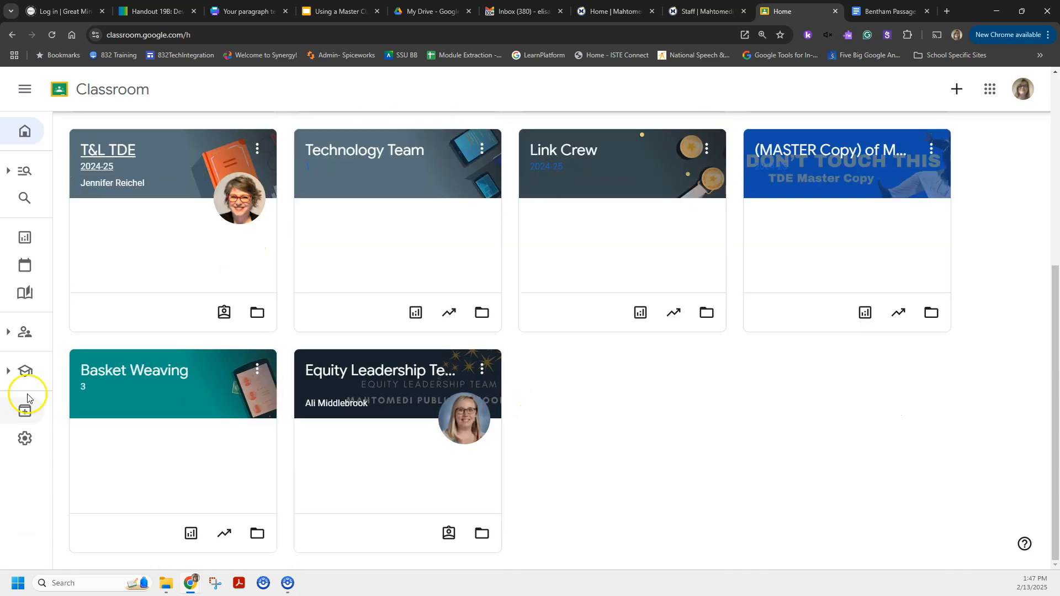
mouse_move(22, 401)
scroll(44, 381, "down", 5)
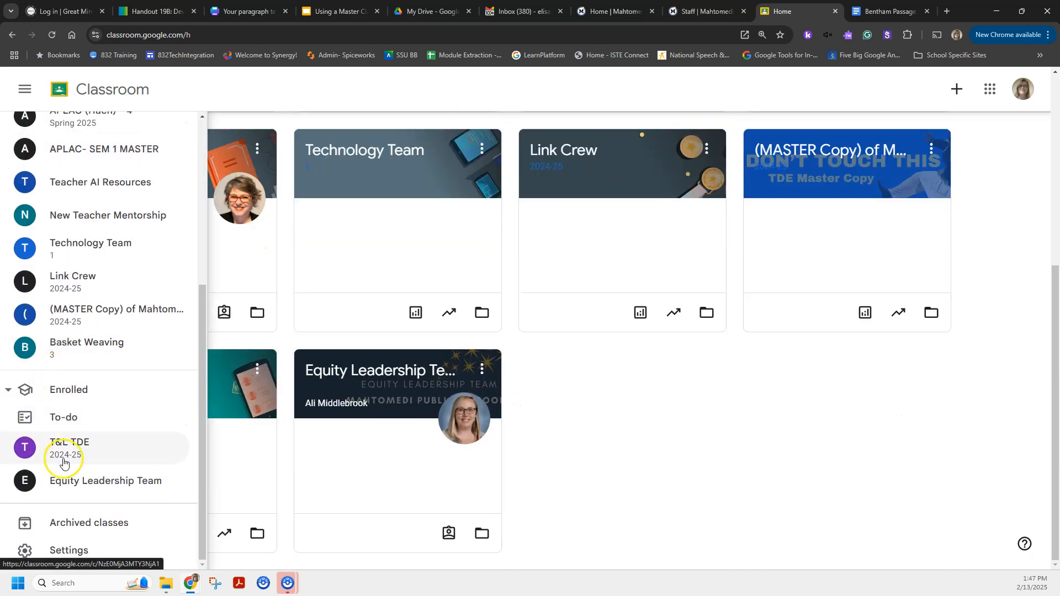
left_click(109, 532)
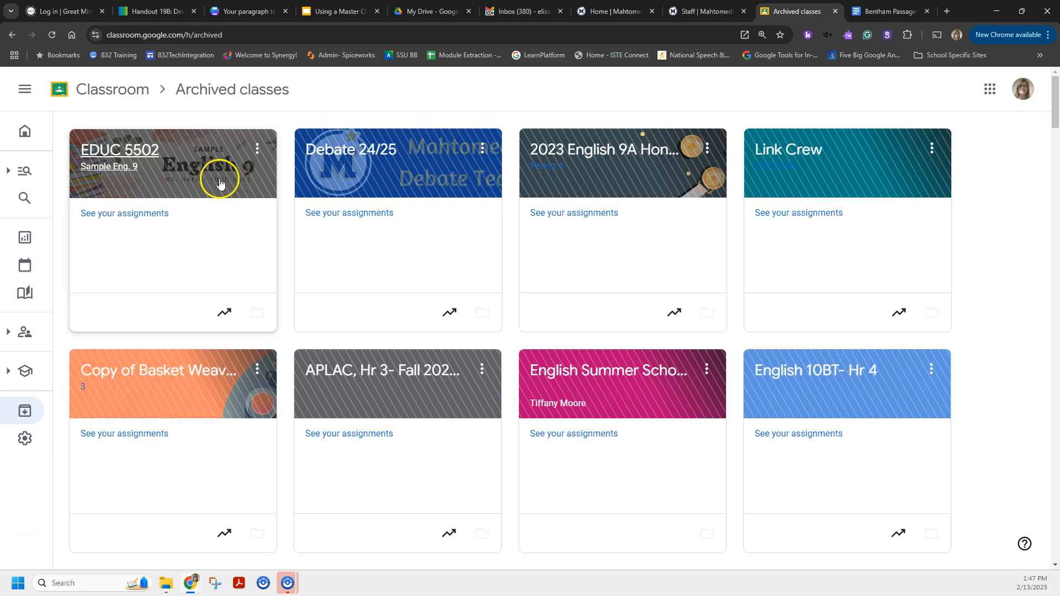
Look through the archived class cards for past courses whose posts could be reused
scroll(504, 267, "down", 10)
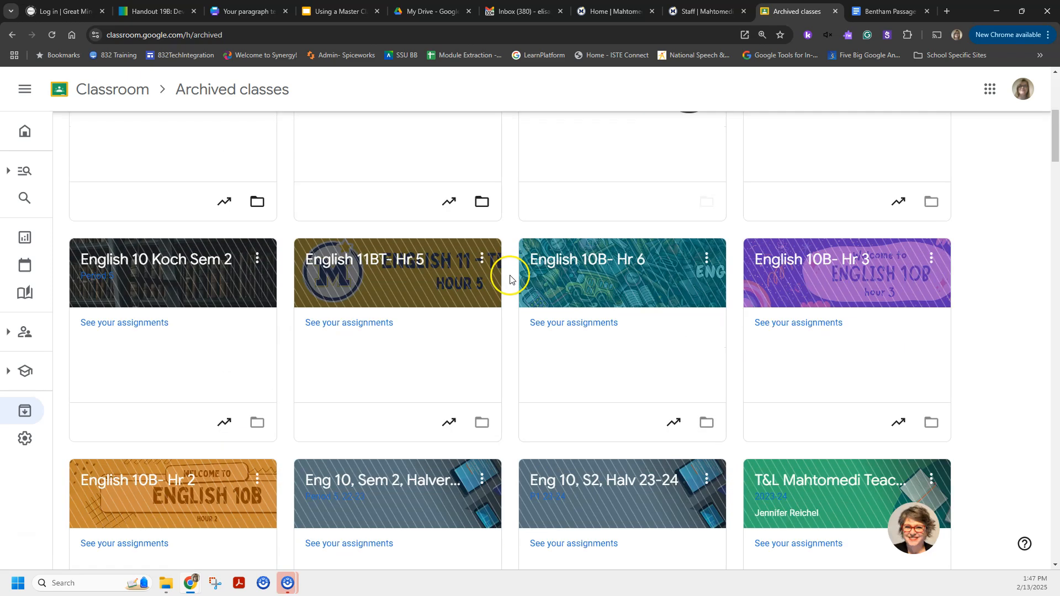
scroll(447, 367, "down", 10)
scroll(456, 366, "up", 3)
scroll(455, 366, "up", 15)
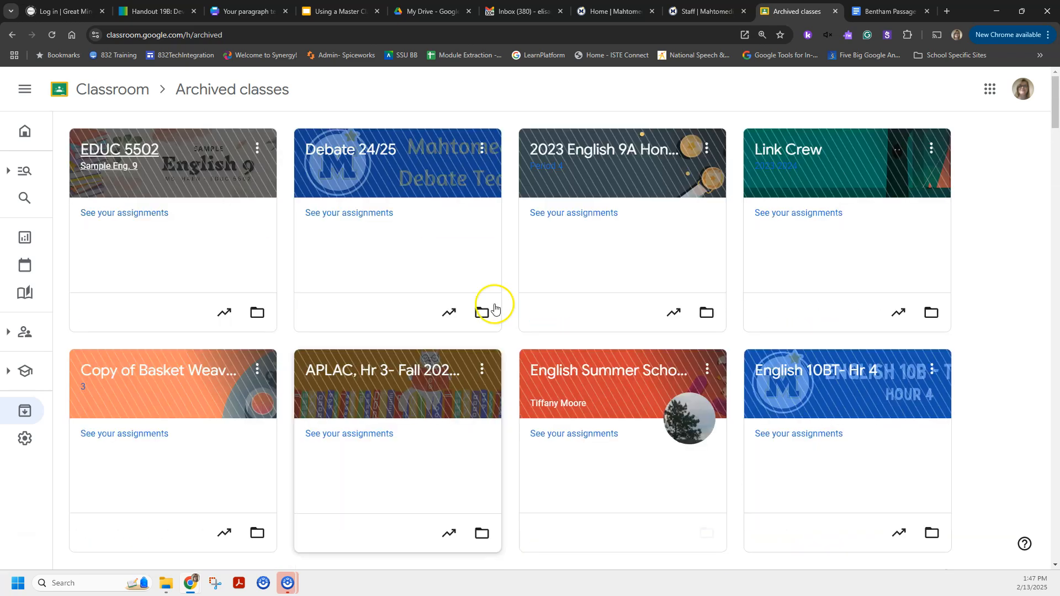
scroll(426, 320, "down", 6)
scroll(423, 309, "up", 5)
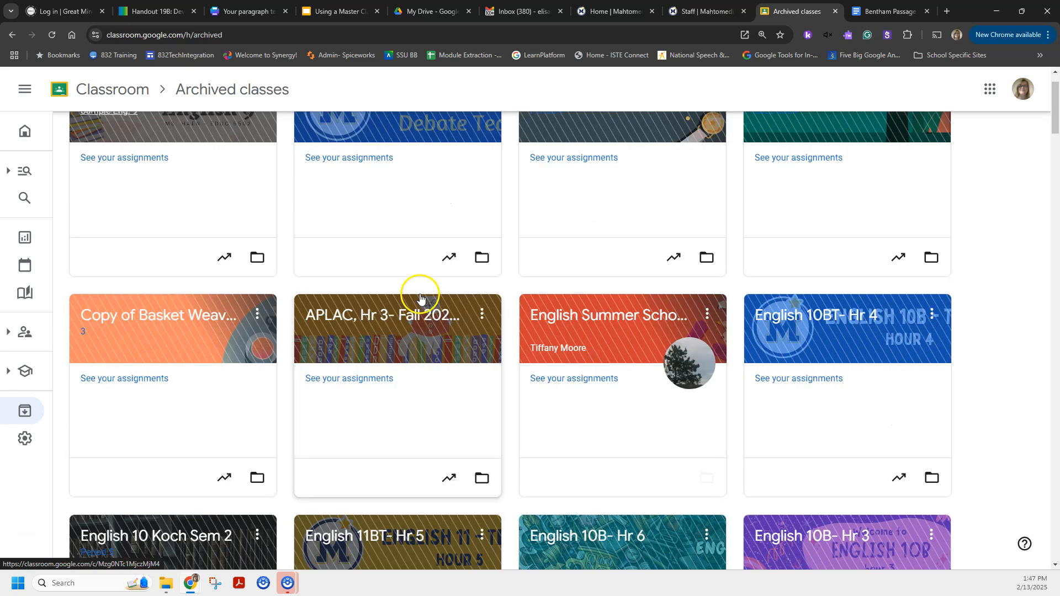
scroll(353, 342, "down", 5)
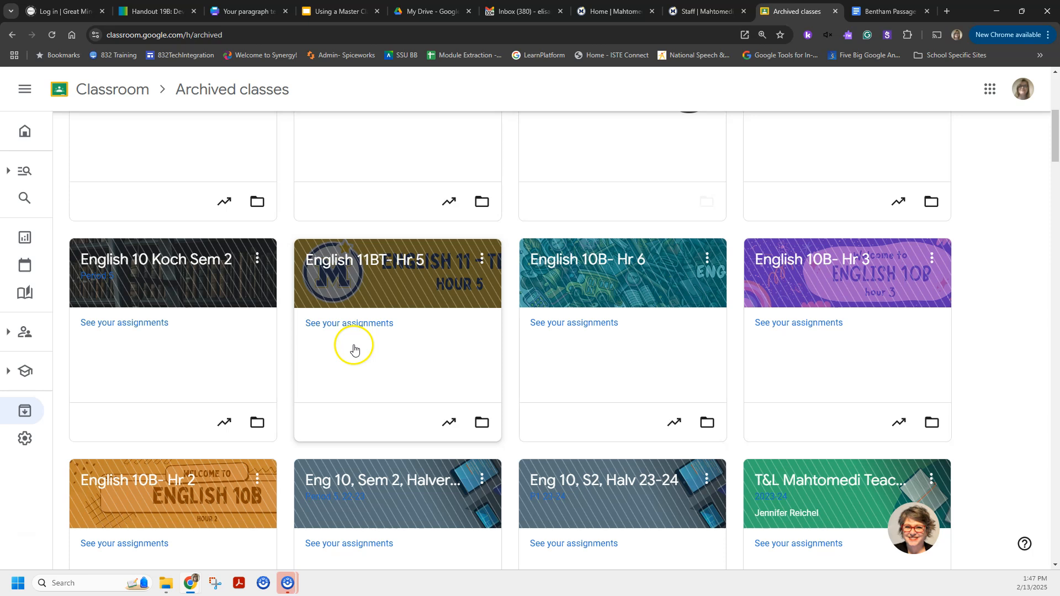
Scan further down the archived class list through the older courses from past school years
scroll(354, 348, "down", 6)
scroll(683, 306, "down", 4)
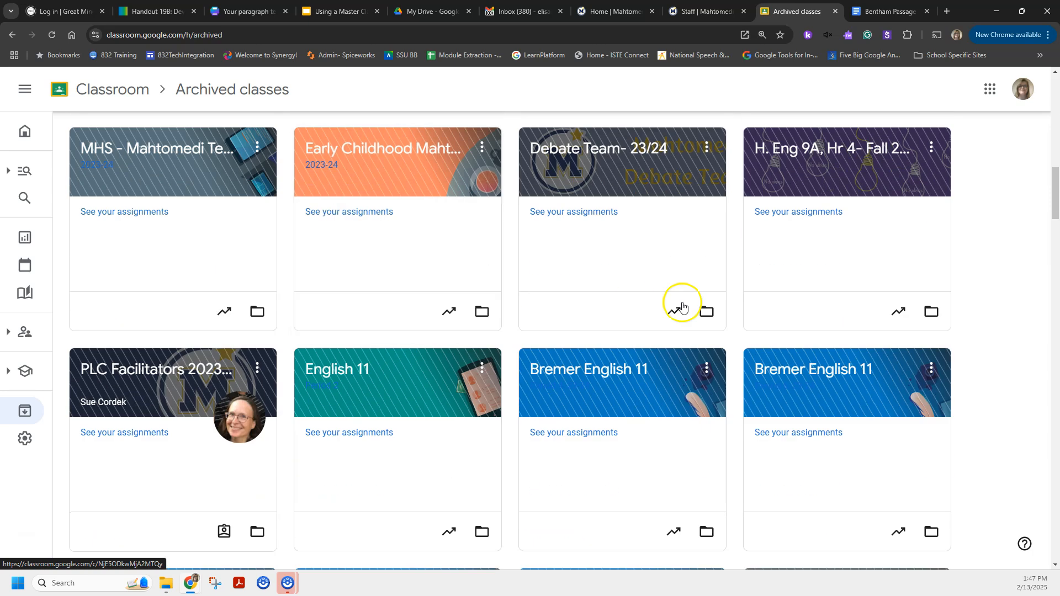
scroll(211, 308, "down", 7)
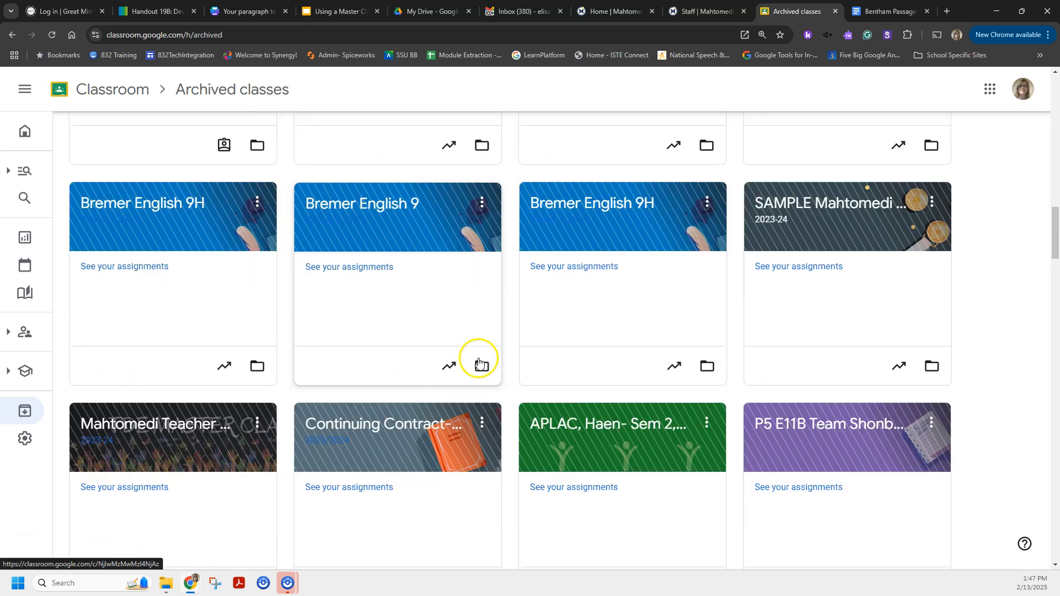
scroll(552, 402, "down", 5)
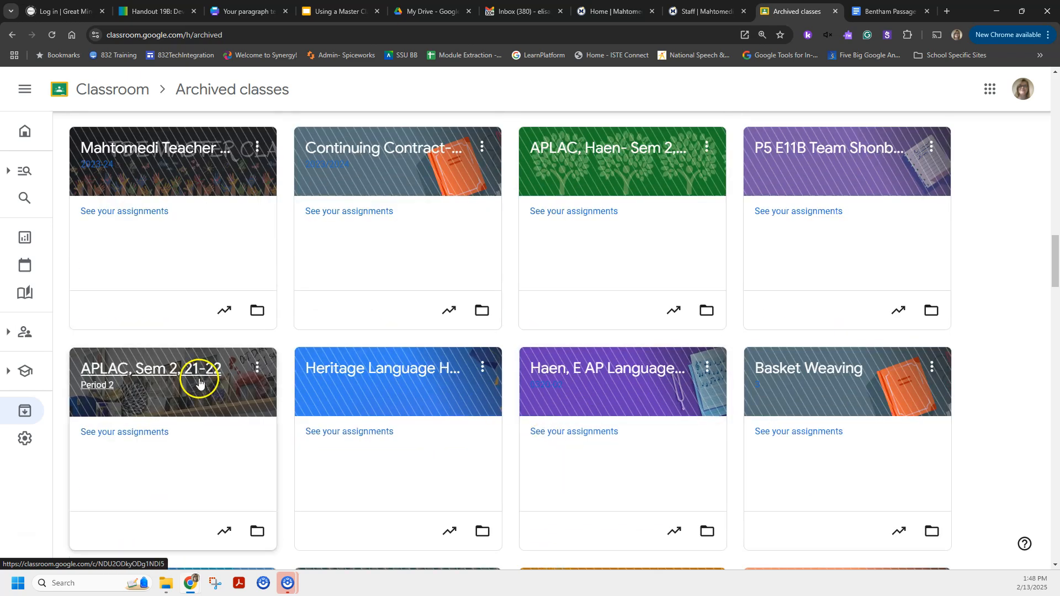
scroll(308, 350, "down", 5)
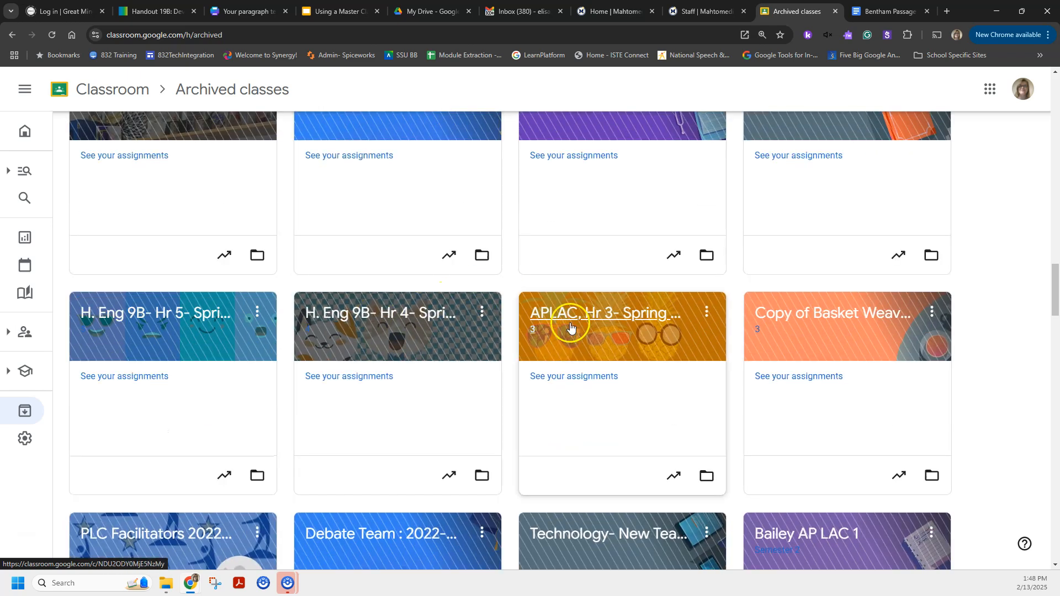
scroll(461, 384, "down", 11)
scroll(462, 390, "up", 13)
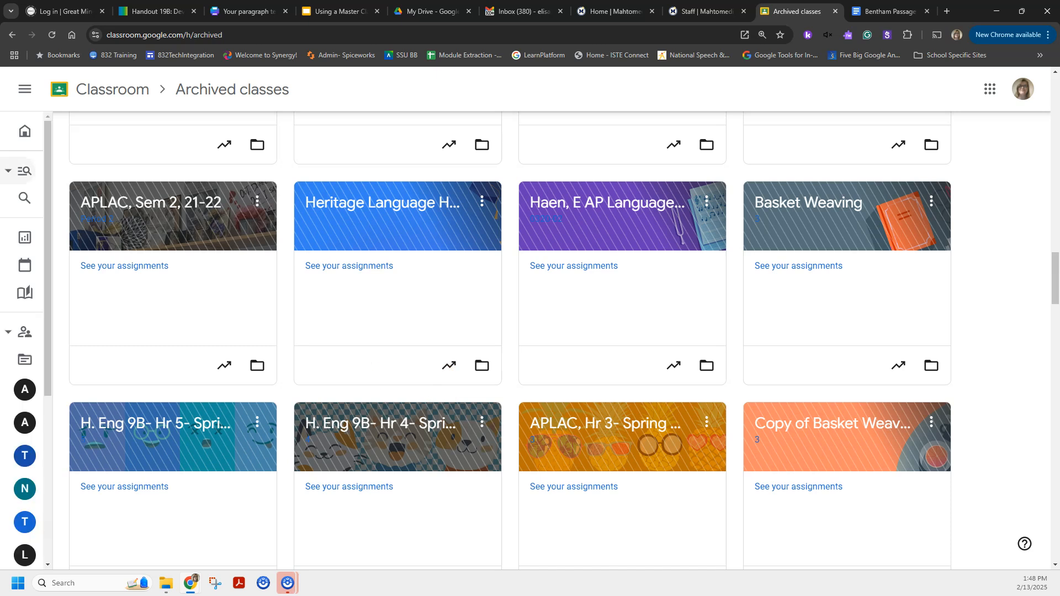
Return to the Classroom home page and open the classwork of the APLAC- SEM 1 MASTER class
mouse_move(24, 170)
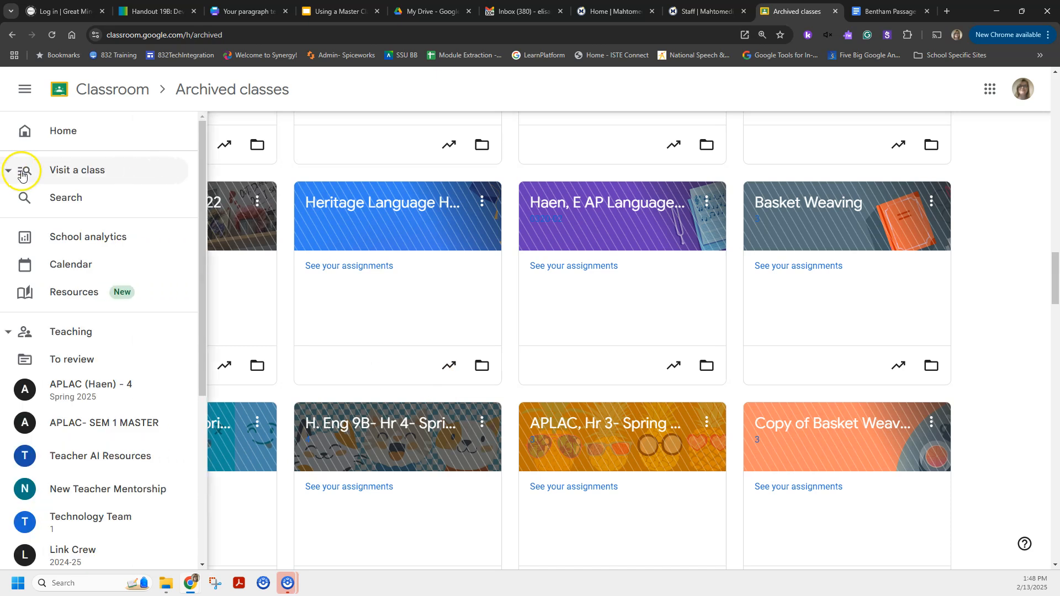
left_click(71, 337)
left_click(47, 135)
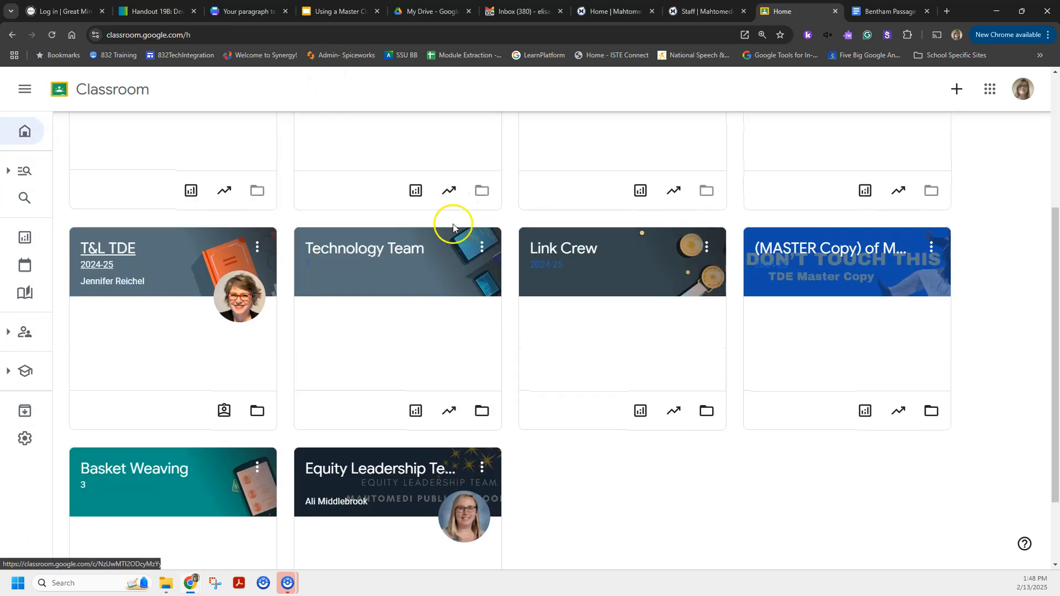
scroll(453, 227, "up", 4)
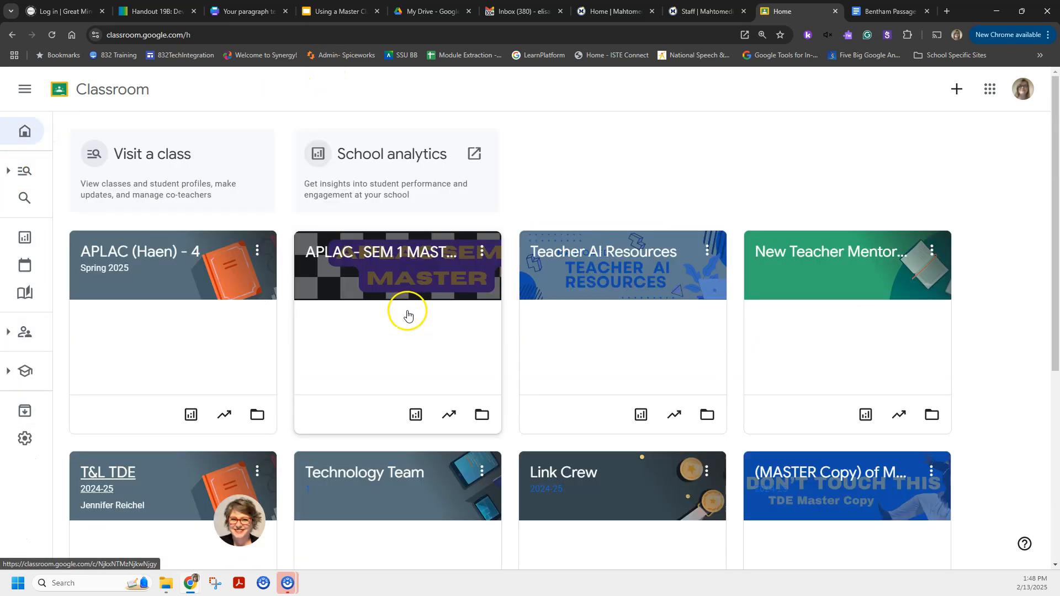
left_click(407, 261)
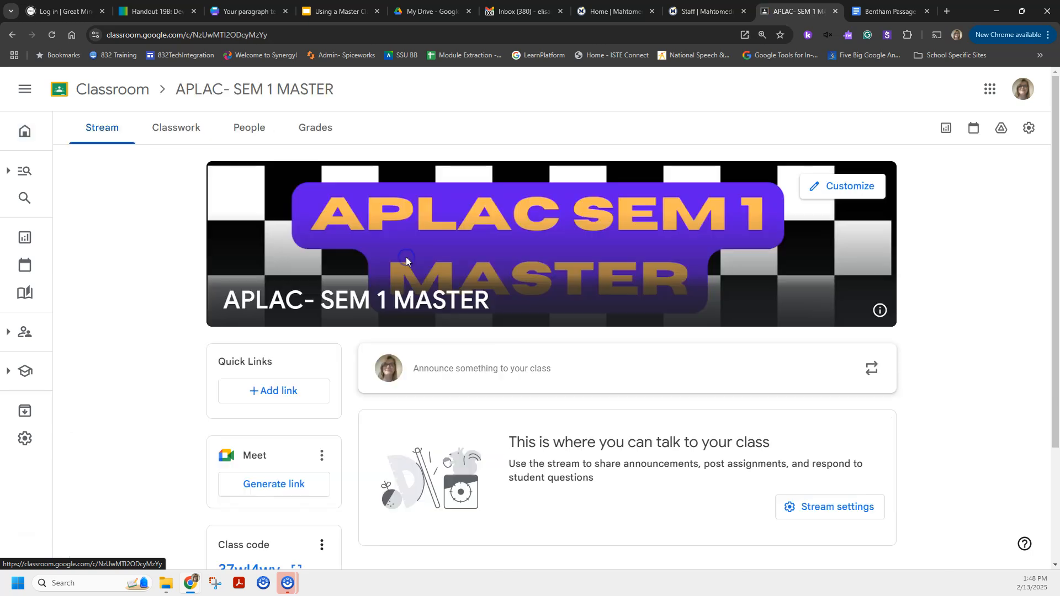
left_click(168, 126)
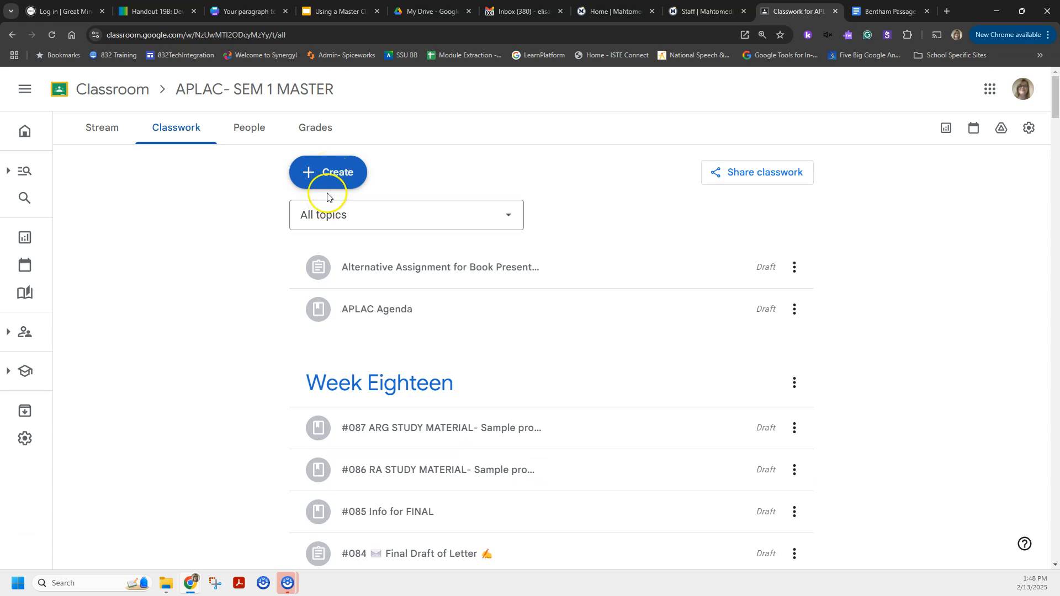
Create an assignment titled "Retake Form" in the master class and assign it without instructions
left_click(334, 171)
left_click(337, 216)
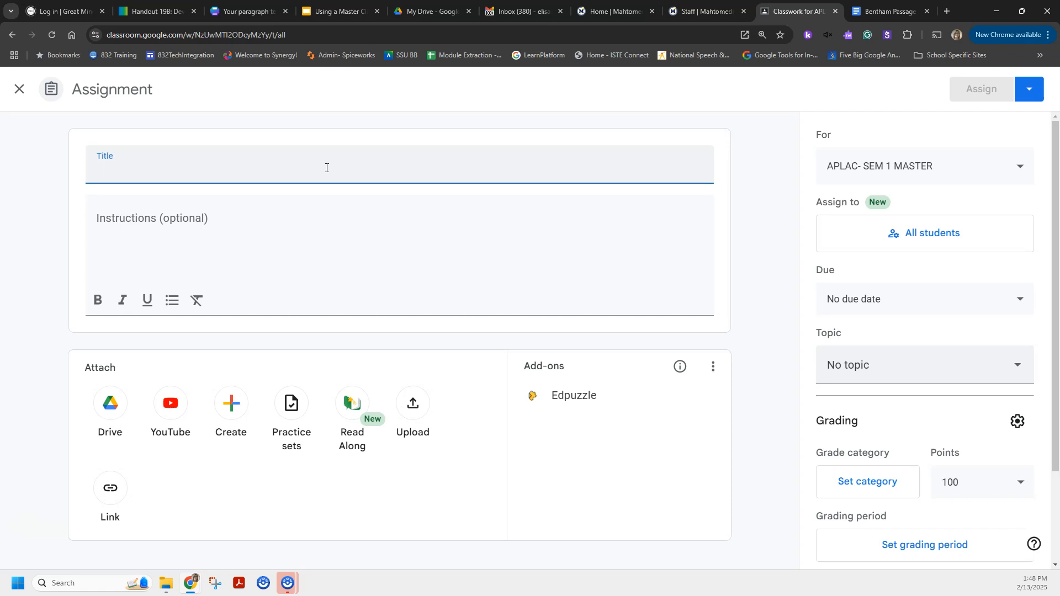
type("Retake Form")
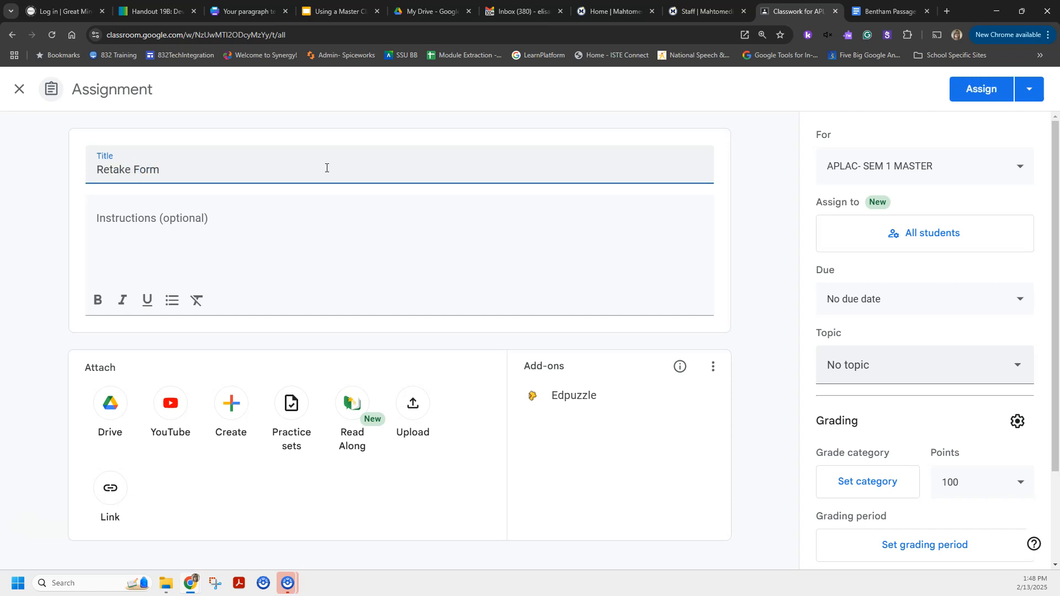
left_click(282, 218)
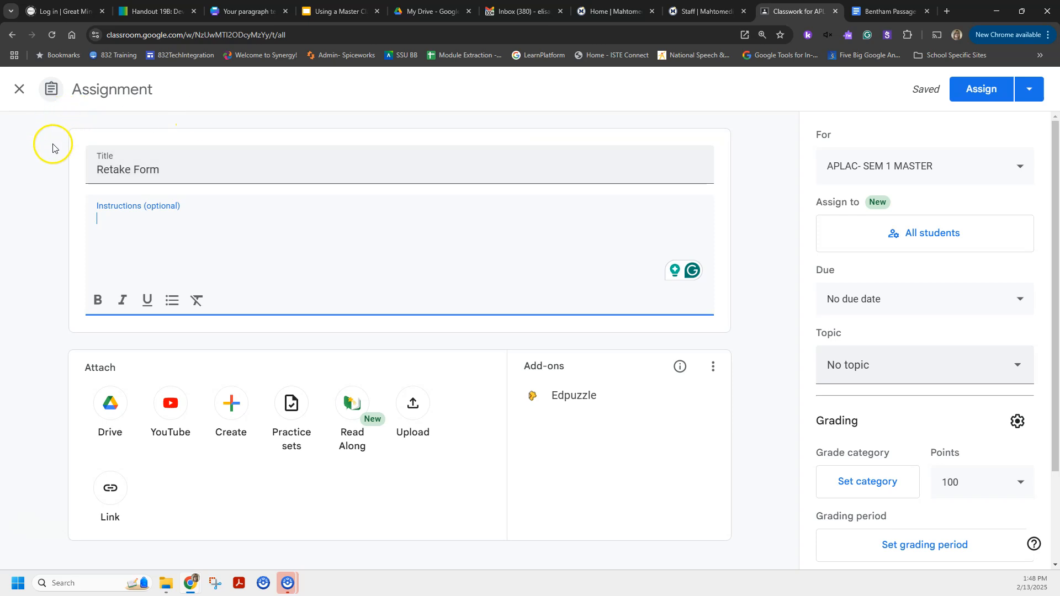
left_click(975, 90)
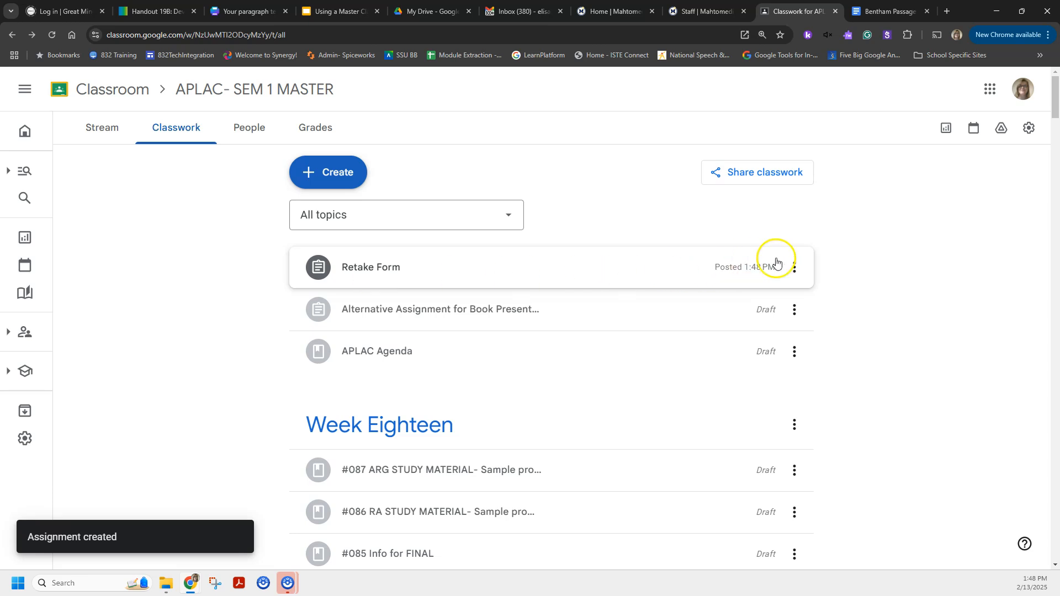
Add the instructions "***Didn't work well-- students didn't have enough time to fill it out properly." to Retake Form, save, and expand the assignment
left_click(794, 269)
left_click(784, 308)
left_click(218, 252)
type("***Didn't work well-- students didn't have enough time to fill it out properly.")
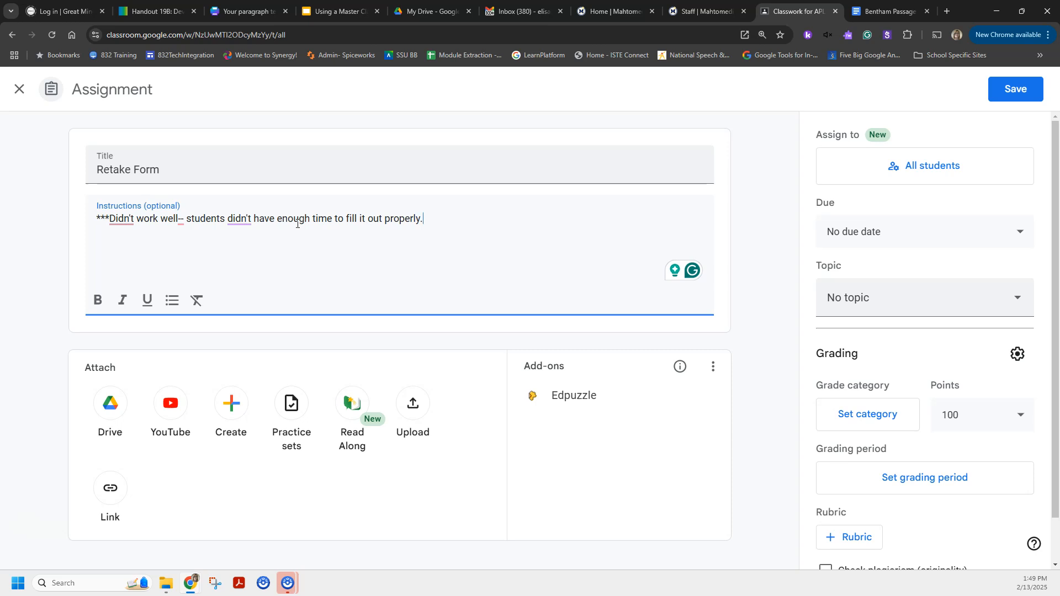
left_click(265, 223)
left_click(1013, 91)
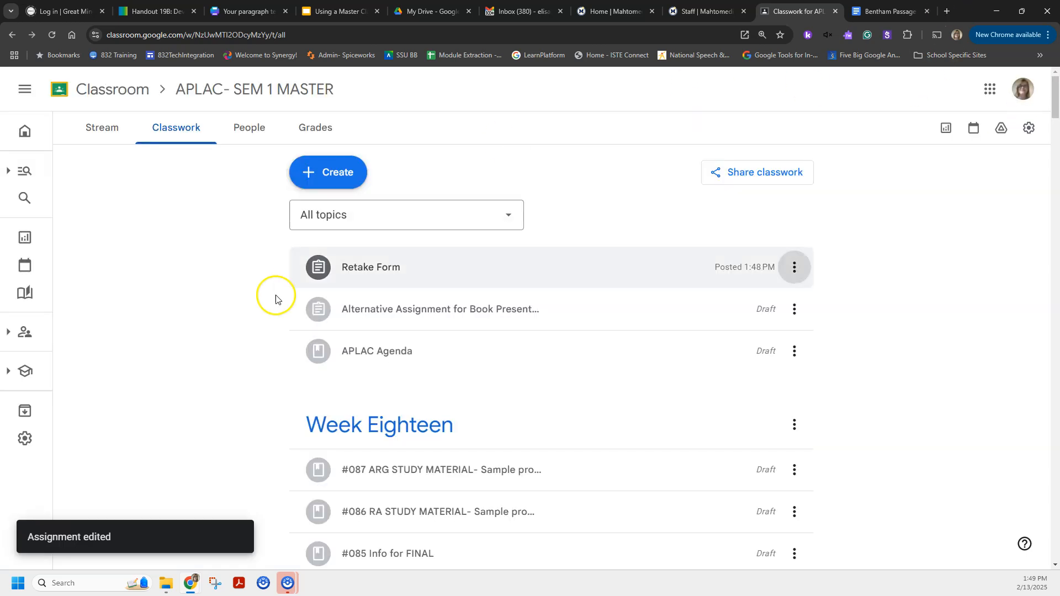
left_click(372, 269)
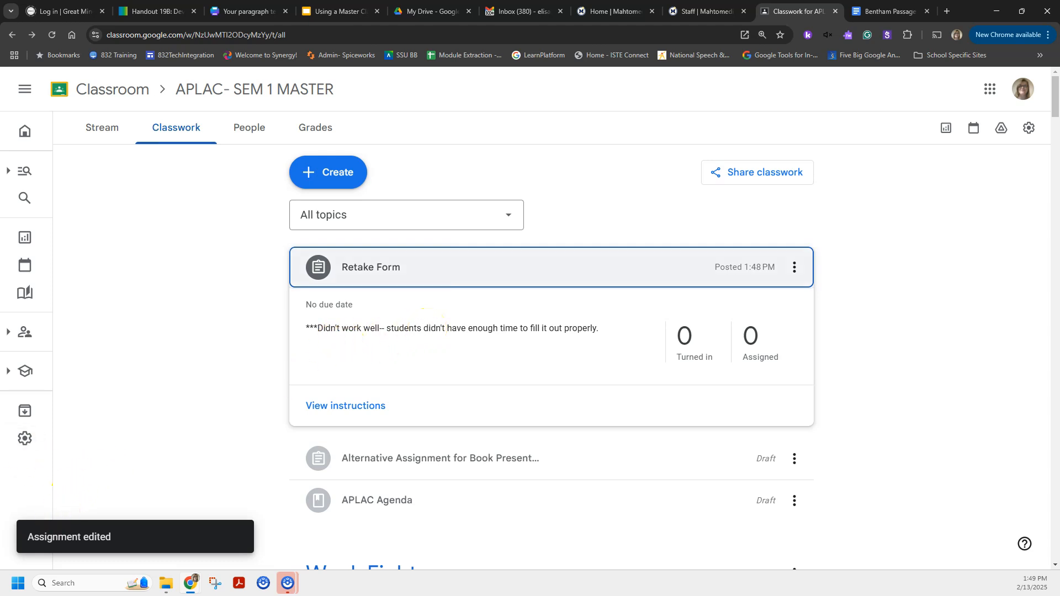
Switch to the "Using a Master Class in Google Classroom" presentation in Google Slides and go back to its title slide
left_click(324, 11)
key("Left")
key("Left")
key("Left")
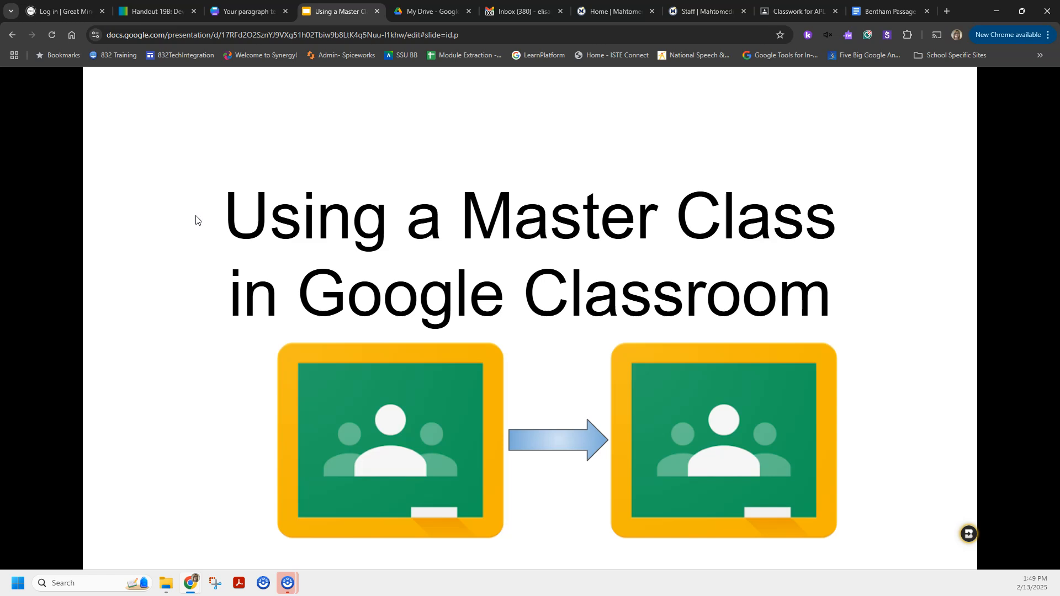
Back in Google Classroom, browse the suggested contacts for inviting a co-teacher to the master class, and cancel the invitation
left_click(805, 11)
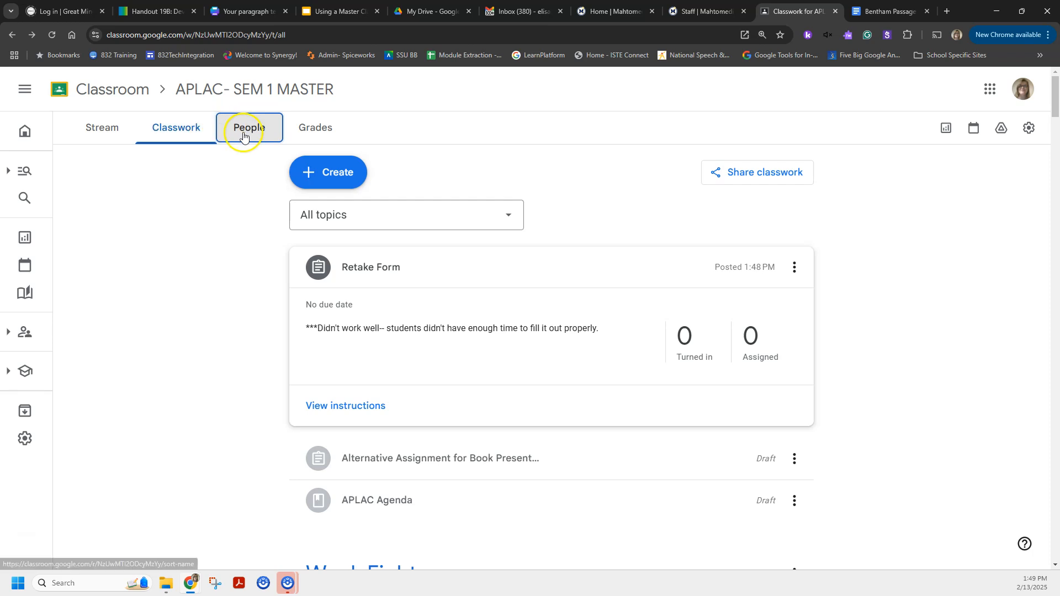
left_click(244, 133)
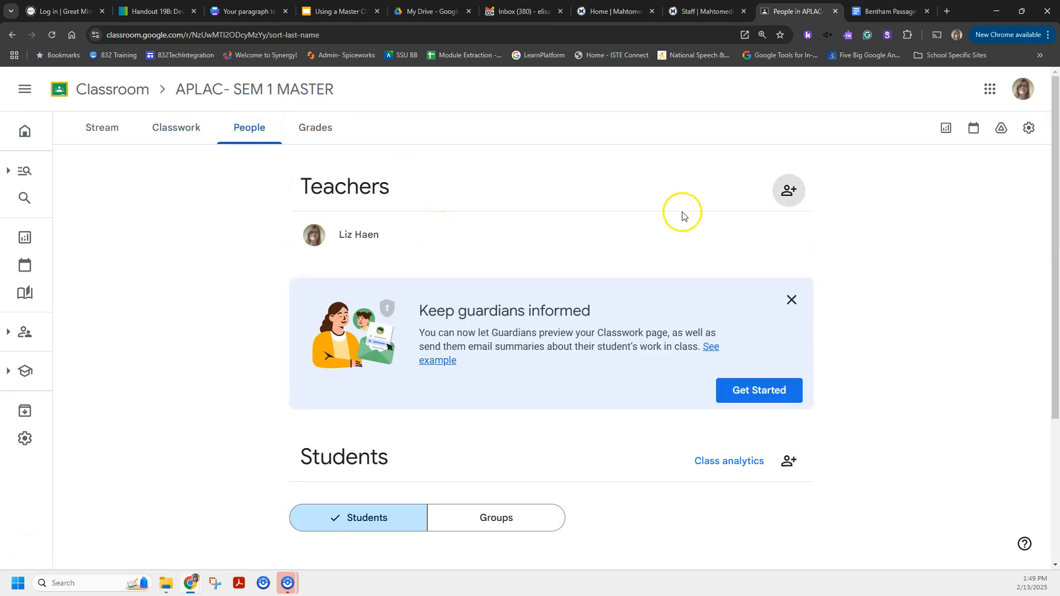
left_click(788, 205)
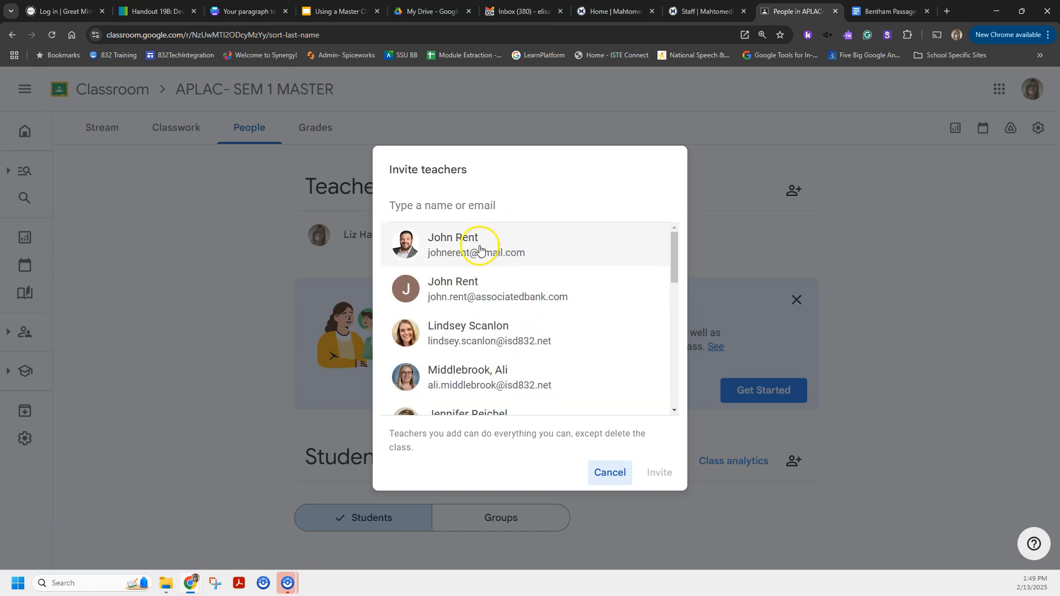
scroll(479, 299, "down", 3)
scroll(479, 300, "up", 3)
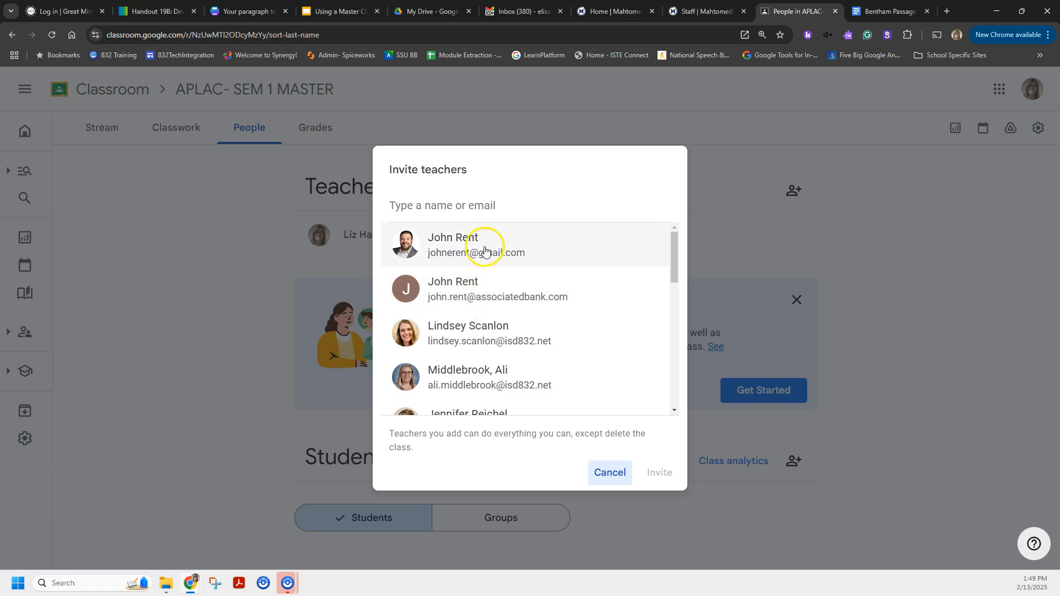
scroll(492, 319, "down", 4)
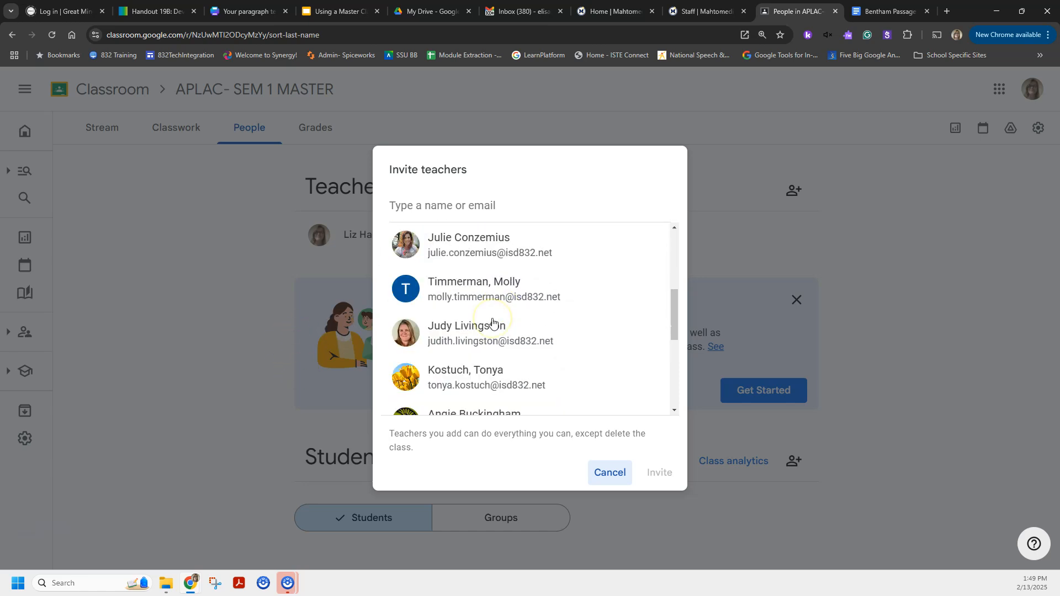
scroll(492, 322, "down", 1)
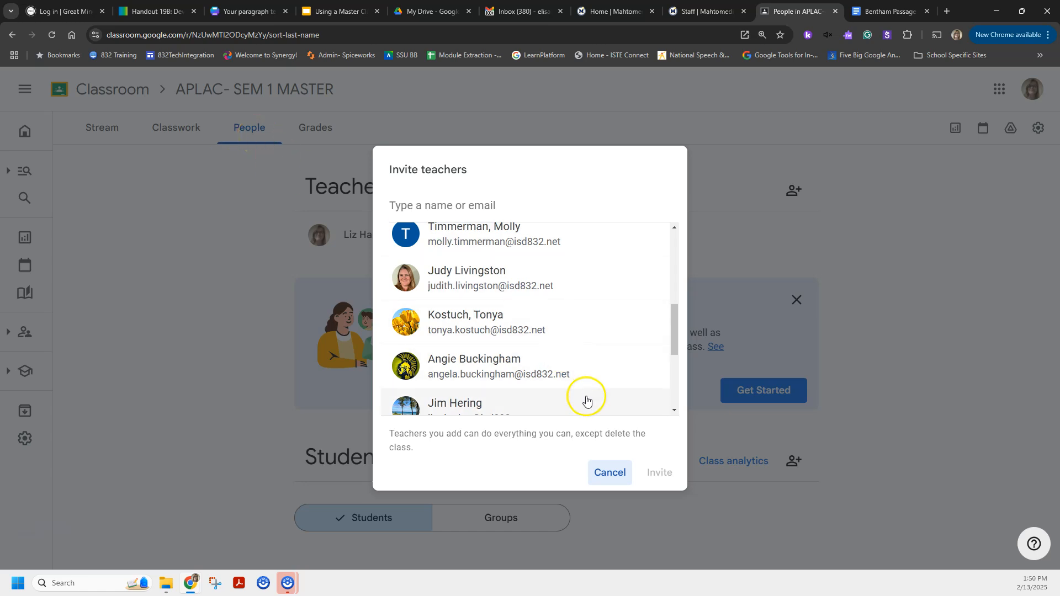
left_click(607, 472)
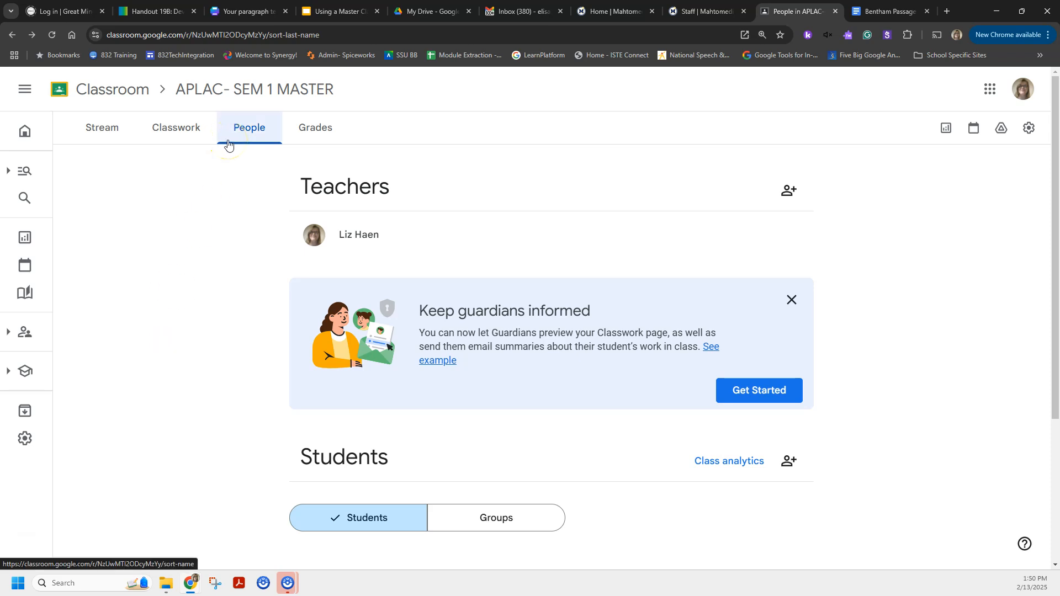
Return to the master class's classwork list, and switch back to the title slide of the Google Slides presentation
left_click(334, 184)
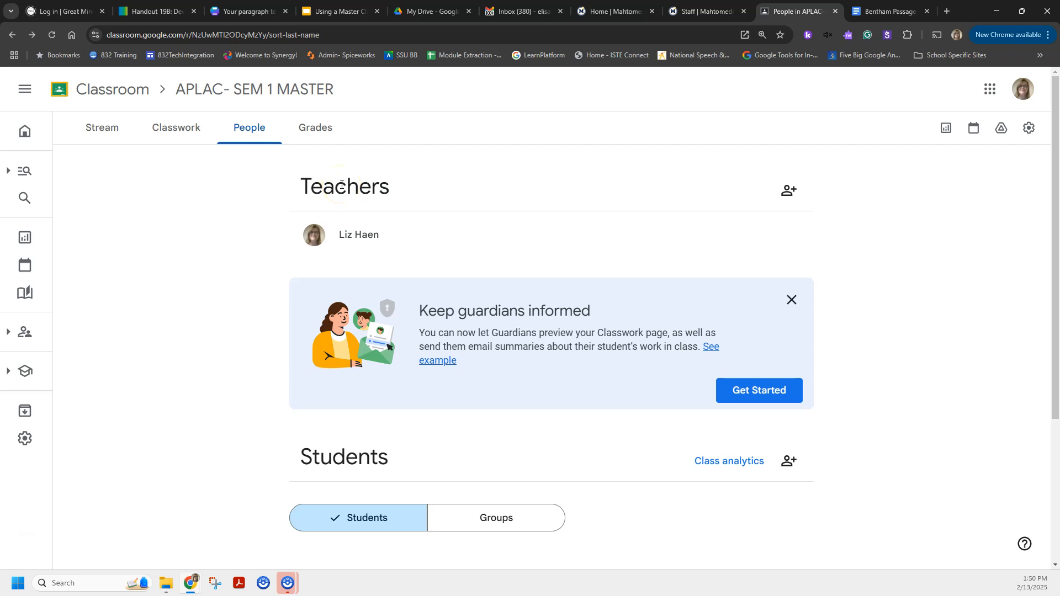
left_click(171, 136)
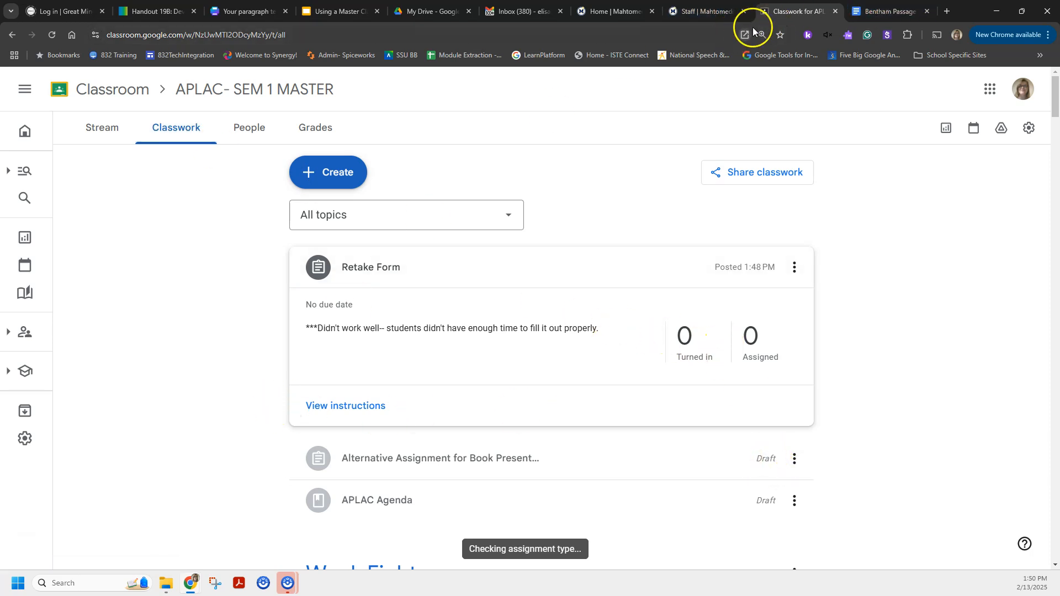
left_click(317, 14)
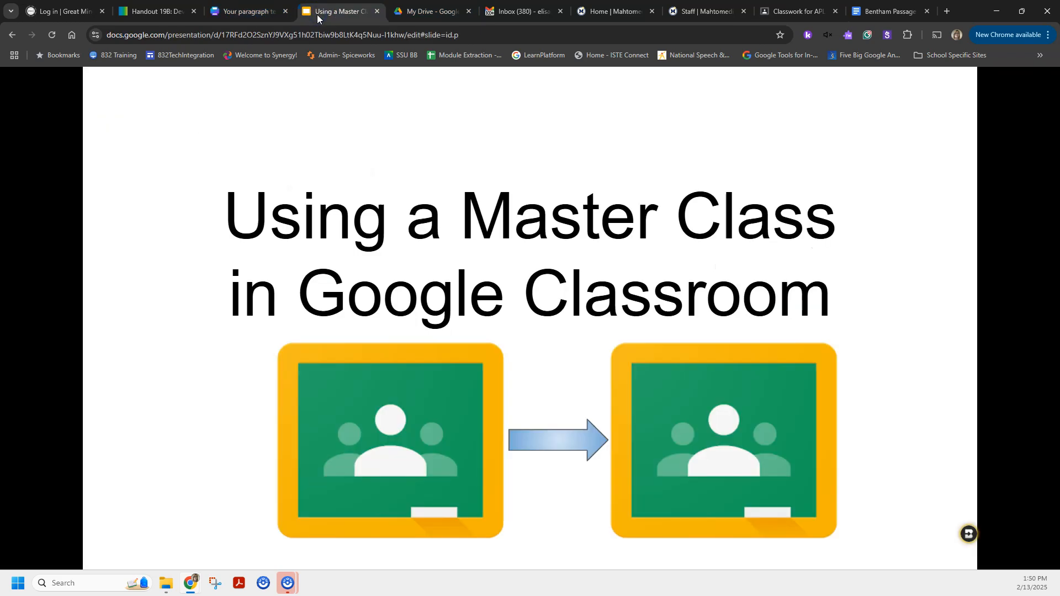
mouse_move(66, 506)
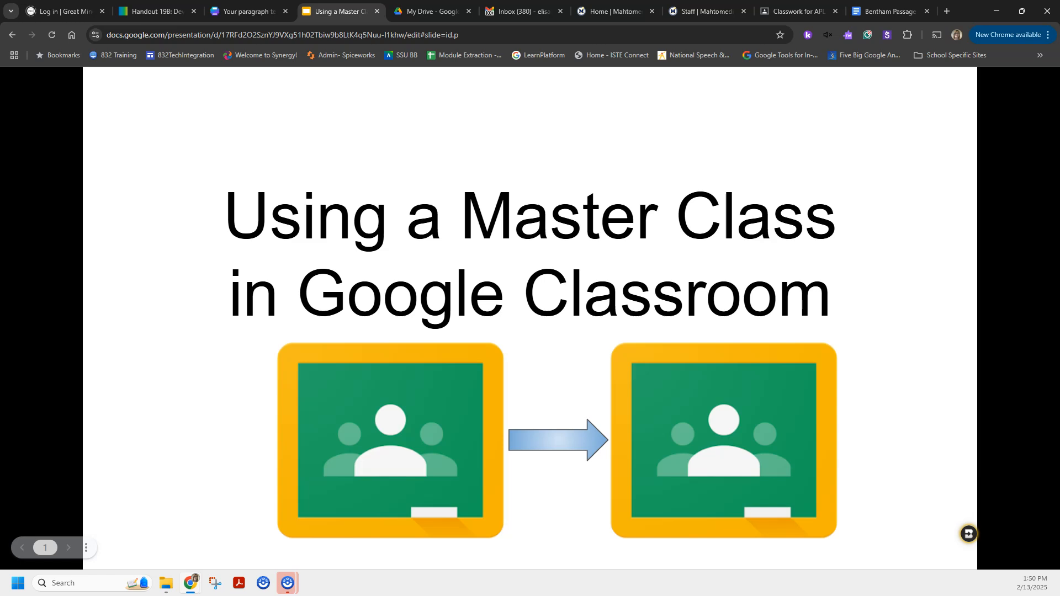